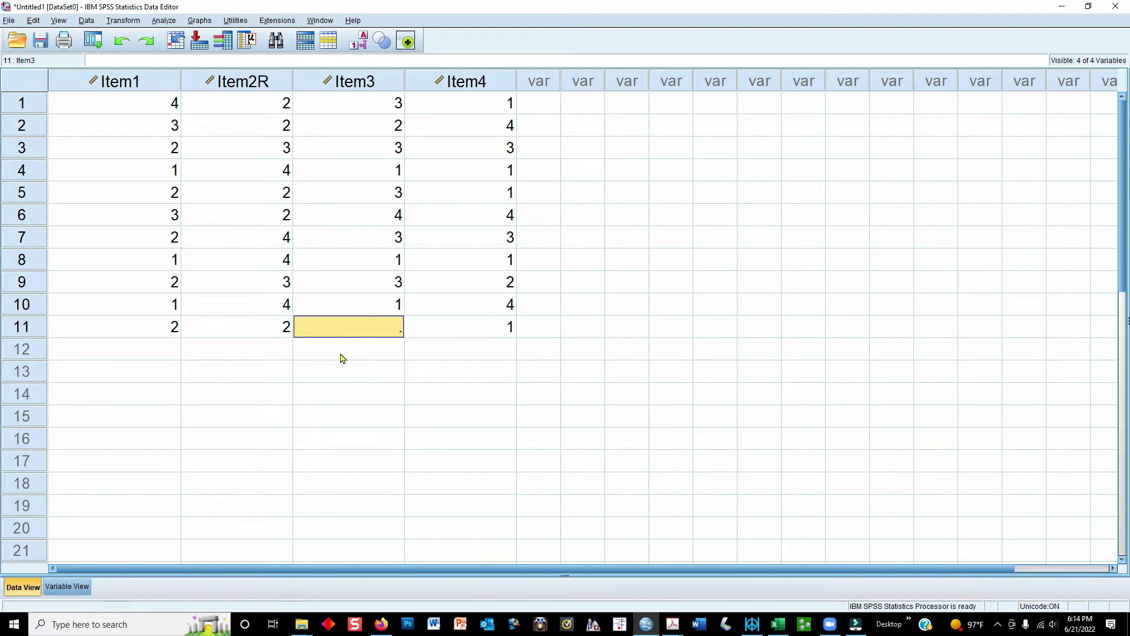
# - Select the Item2R column, then the first empty variable column after Item4
pyautogui.click(236, 86)
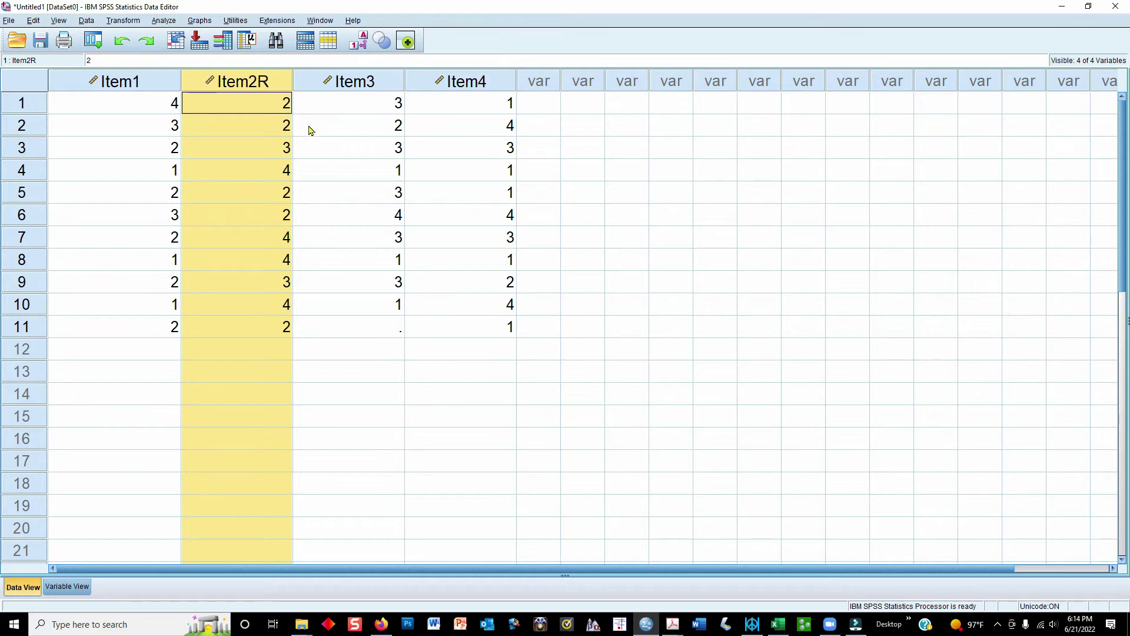
pyautogui.click(541, 82)
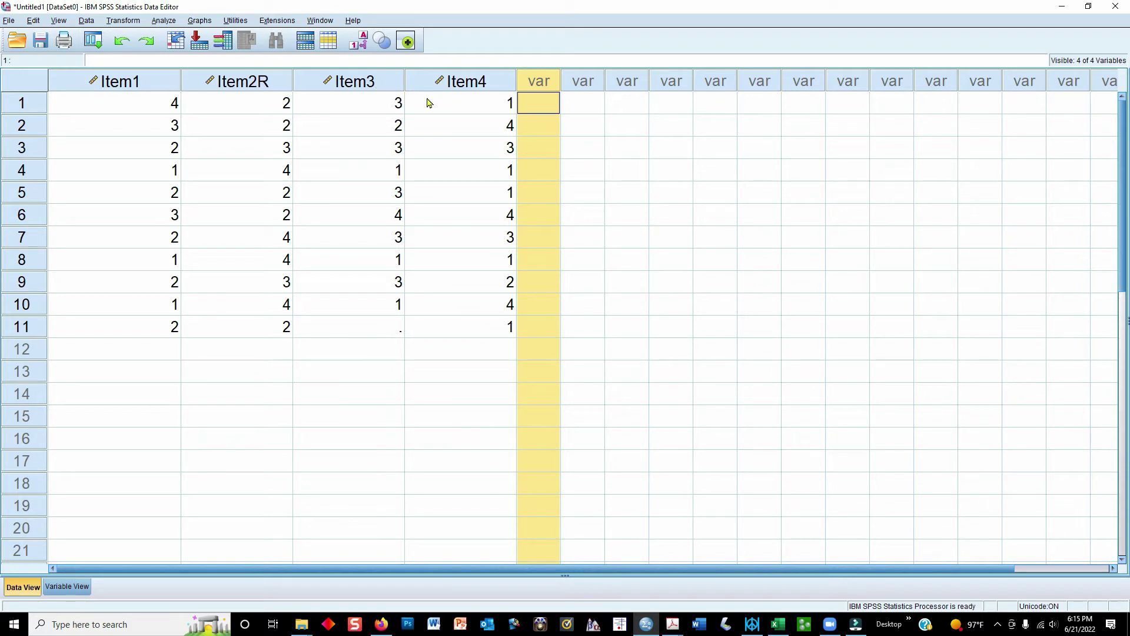
pyautogui.click(75, 588)
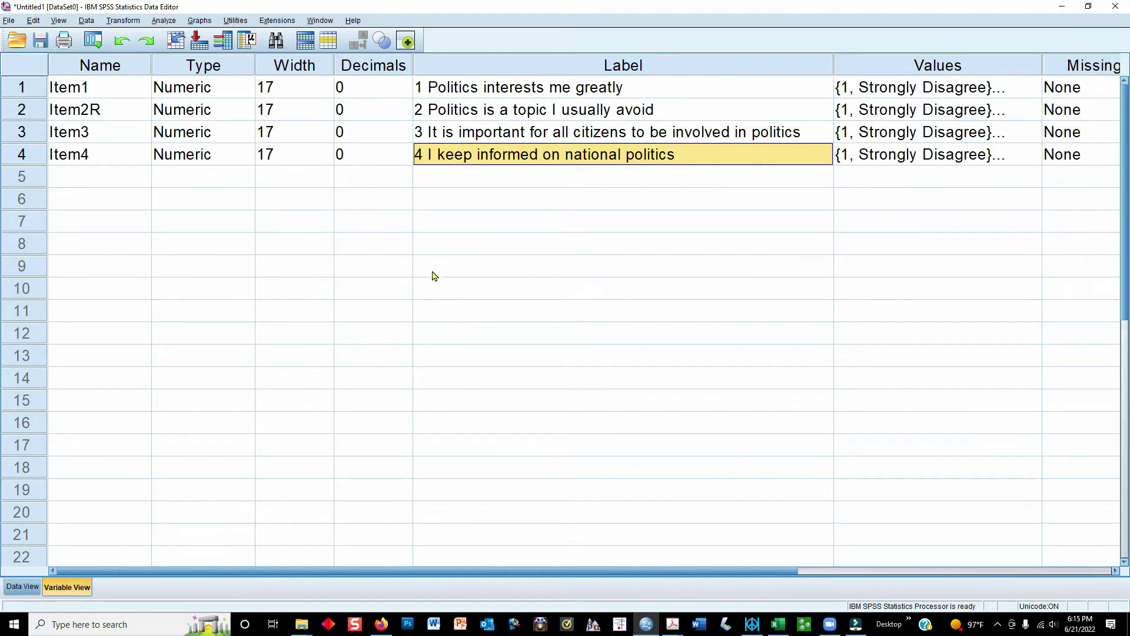
pyautogui.click(516, 89)
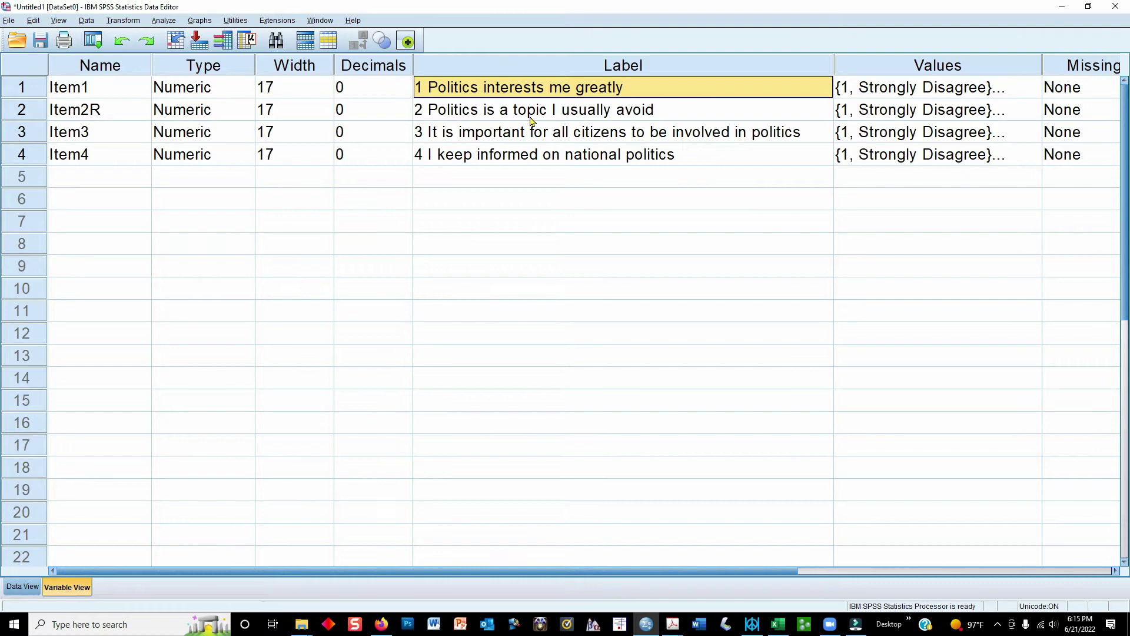
pyautogui.click(544, 115)
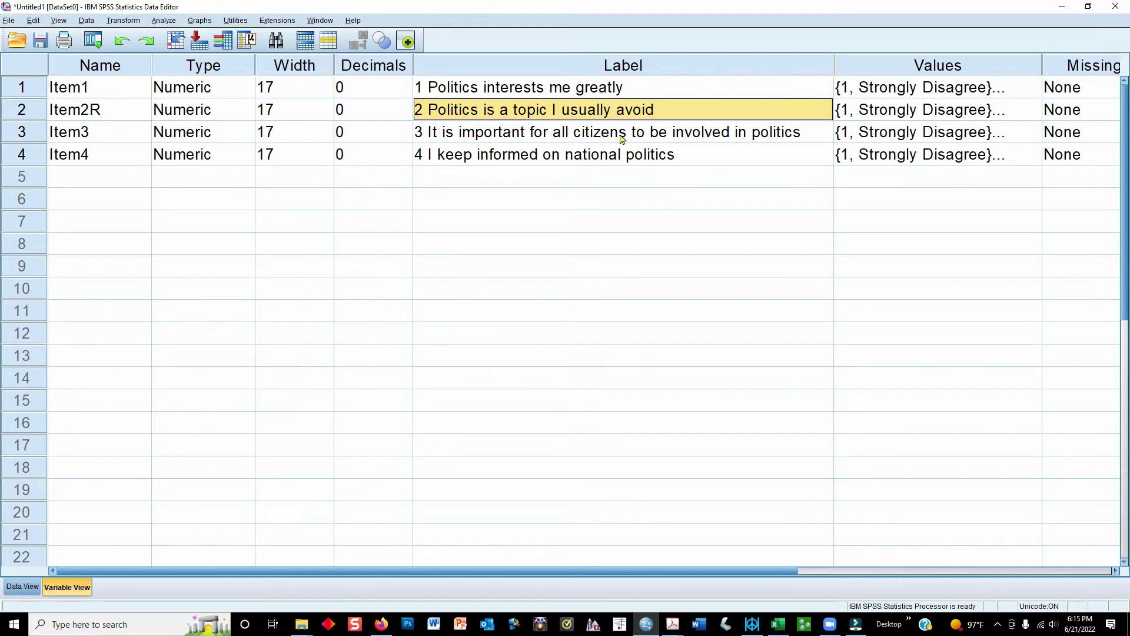
pyautogui.click(583, 138)
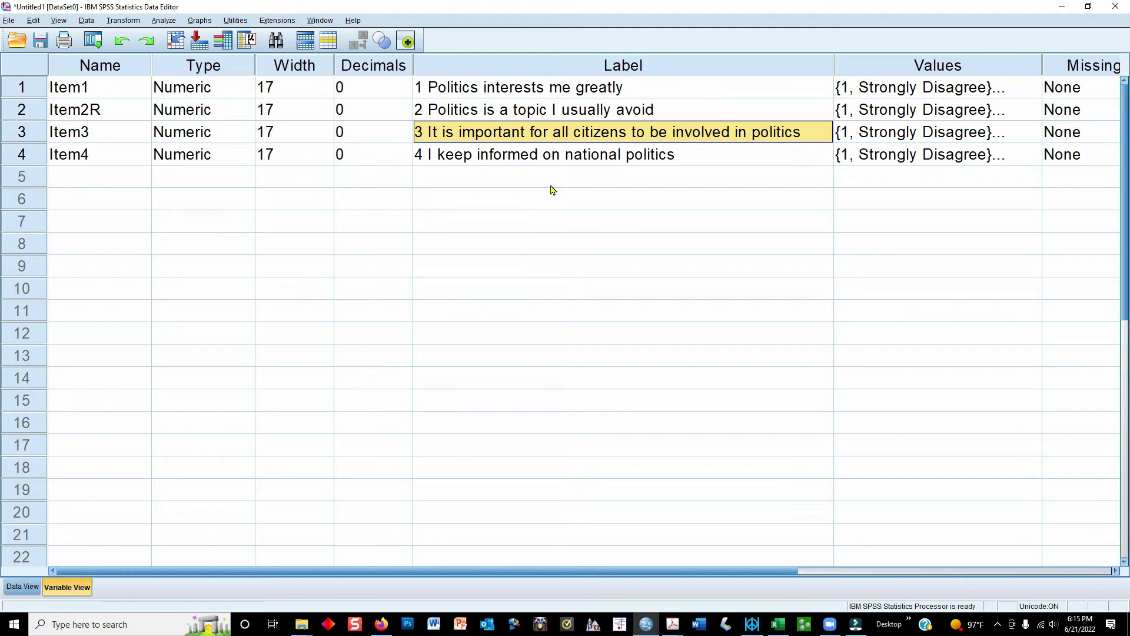
pyautogui.click(553, 152)
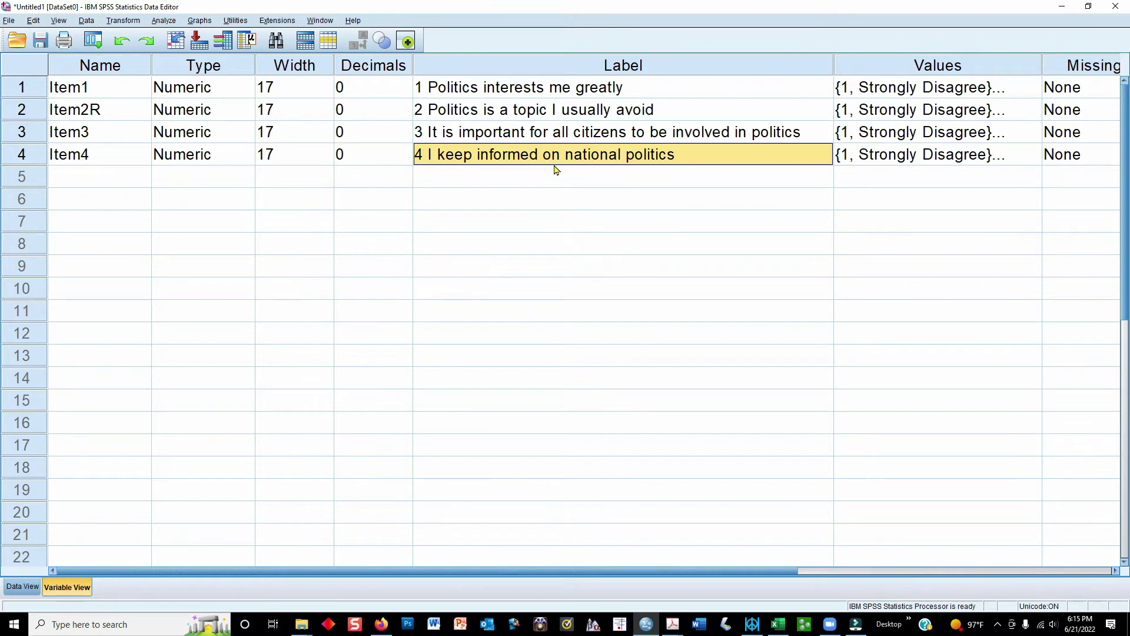
pyautogui.doubleClick(1035, 88)
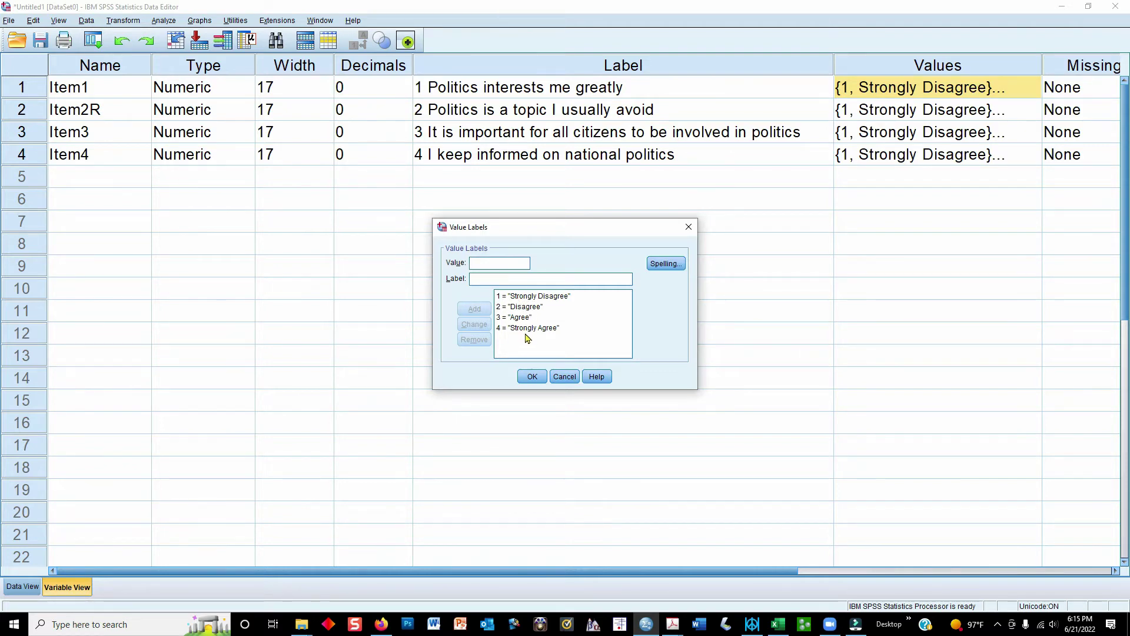
pyautogui.click(565, 376)
pyautogui.click(426, 109)
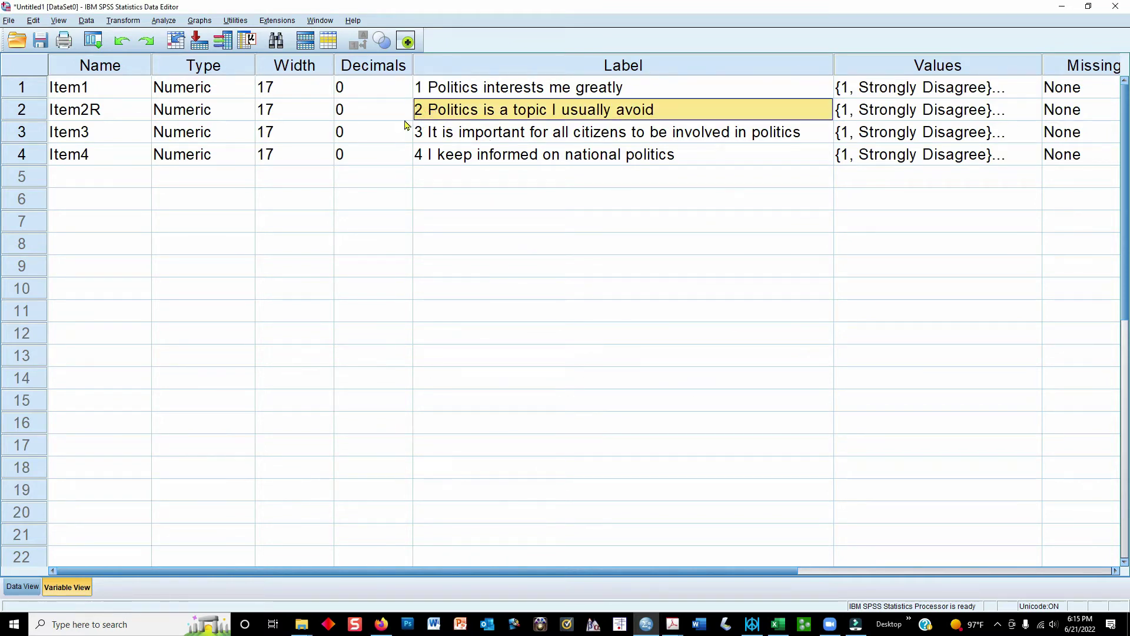
pyautogui.click(85, 110)
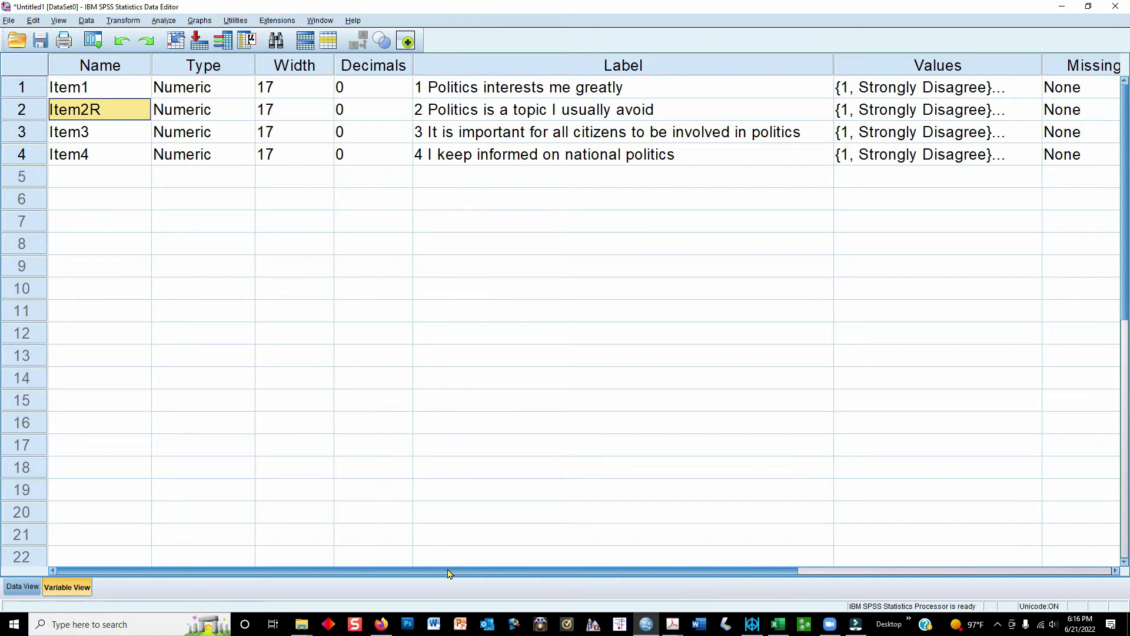
pyautogui.click(22, 586)
pyautogui.click(355, 327)
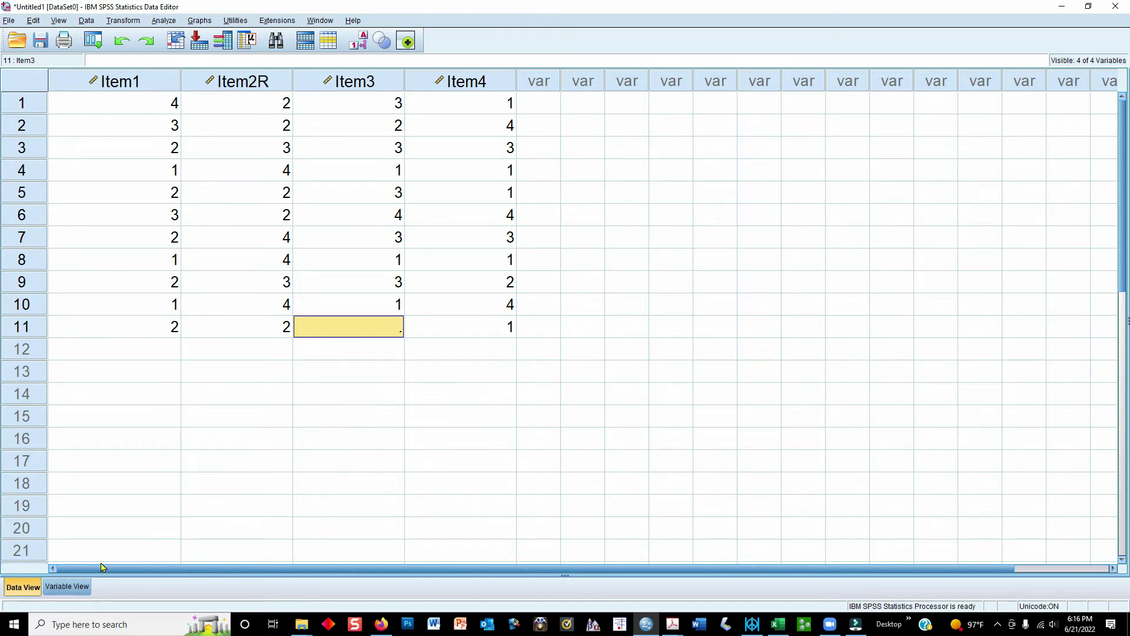
pyautogui.click(71, 588)
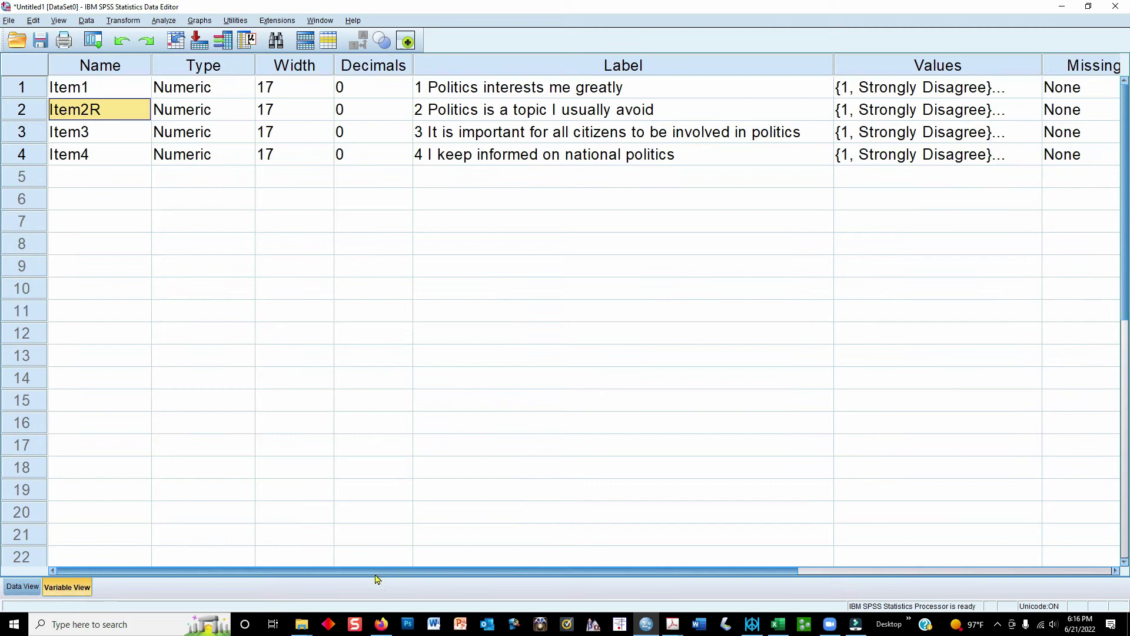
pyautogui.moveTo(378, 571); pyautogui.dragTo(631, 582)
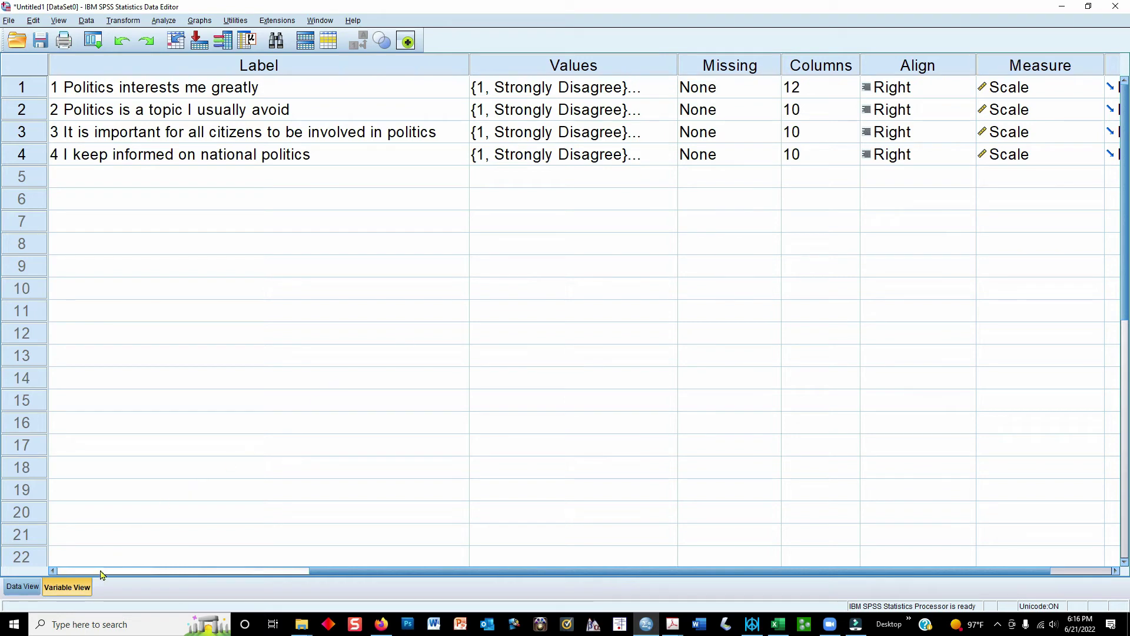
pyautogui.click(730, 67)
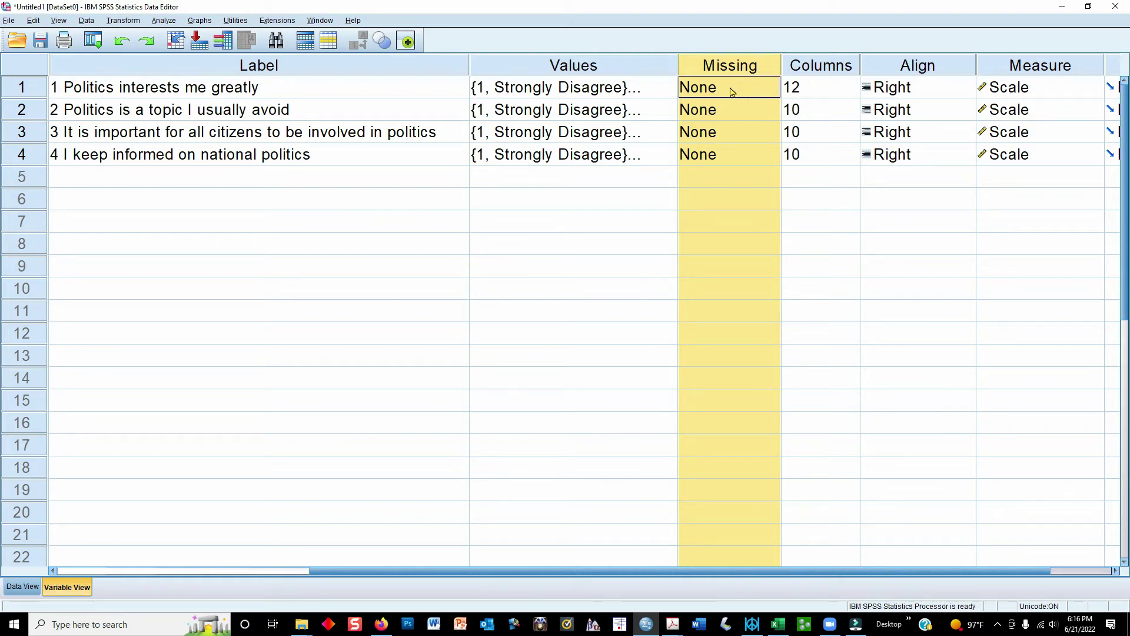
# - Define 999 as a discrete missing value for Item1
pyautogui.click(771, 91)
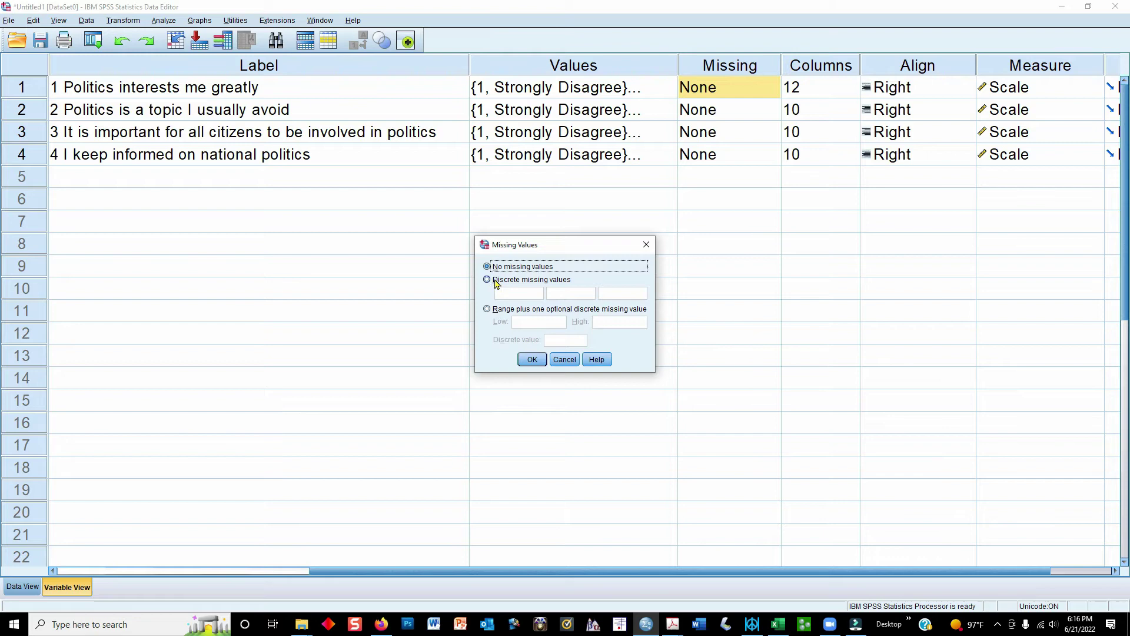
pyautogui.click(564, 359)
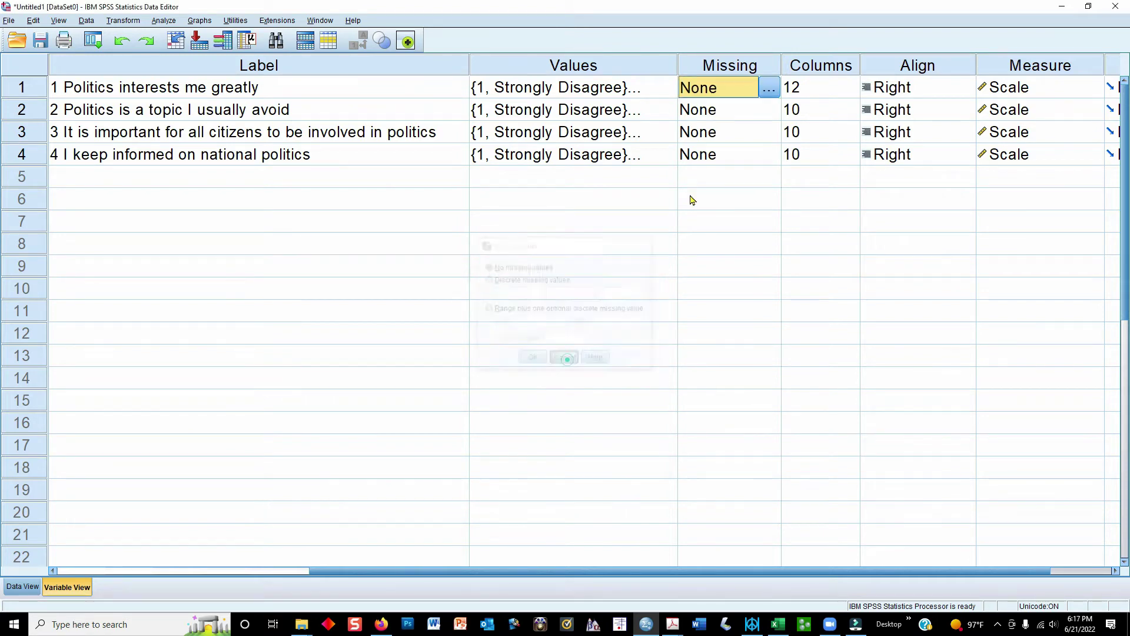
pyautogui.click(711, 111)
pyautogui.click(713, 91)
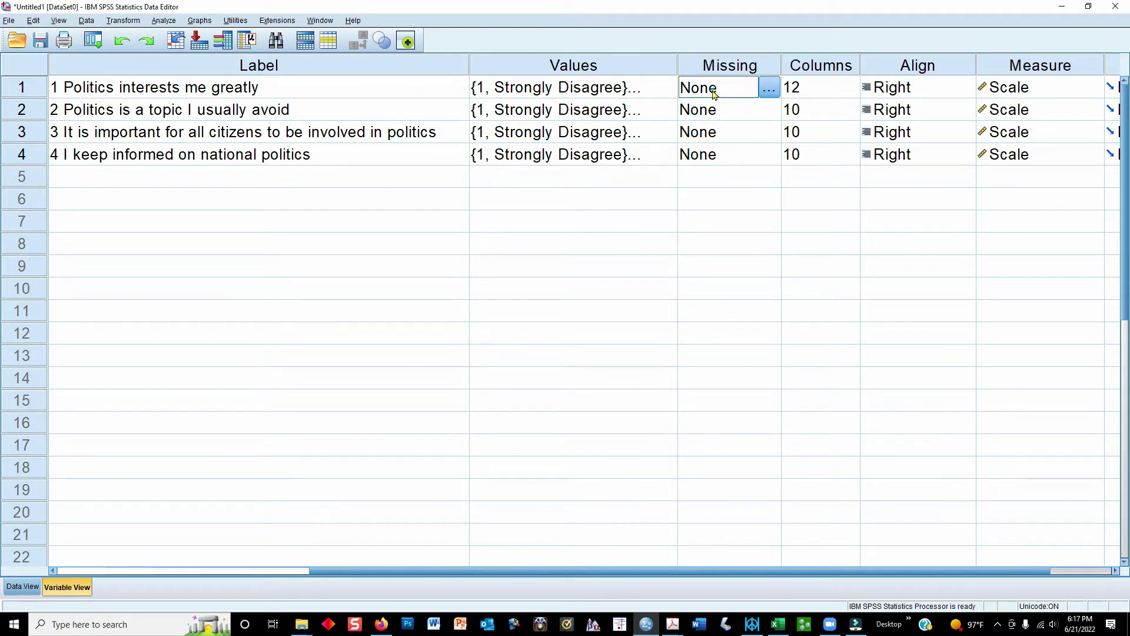
pyautogui.click(772, 95)
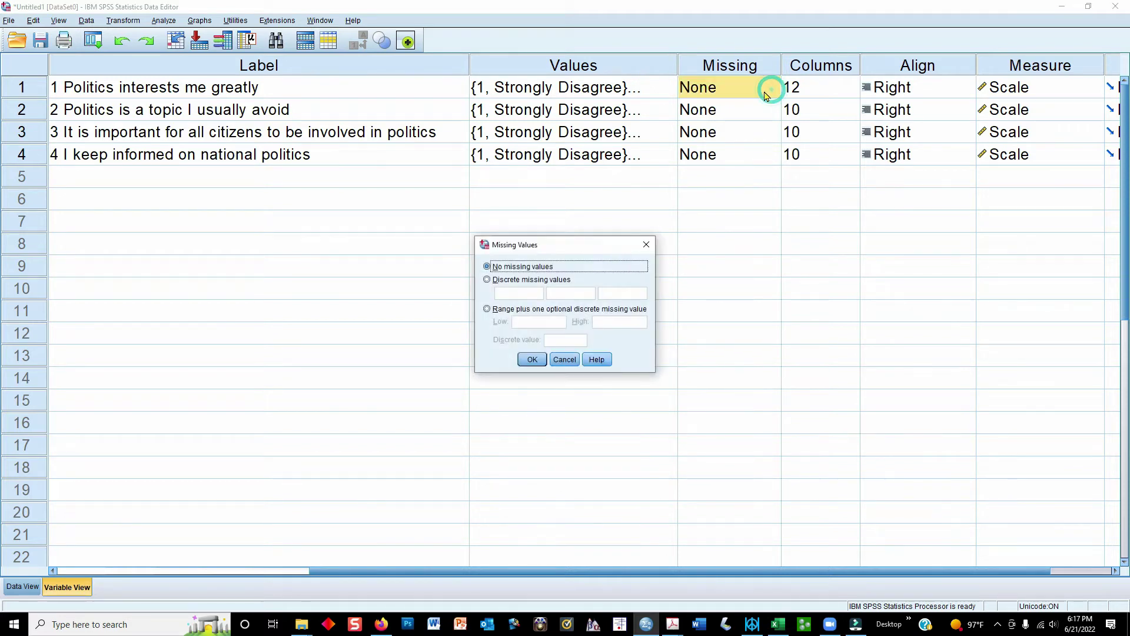
pyautogui.click(487, 279)
pyautogui.click(511, 293)
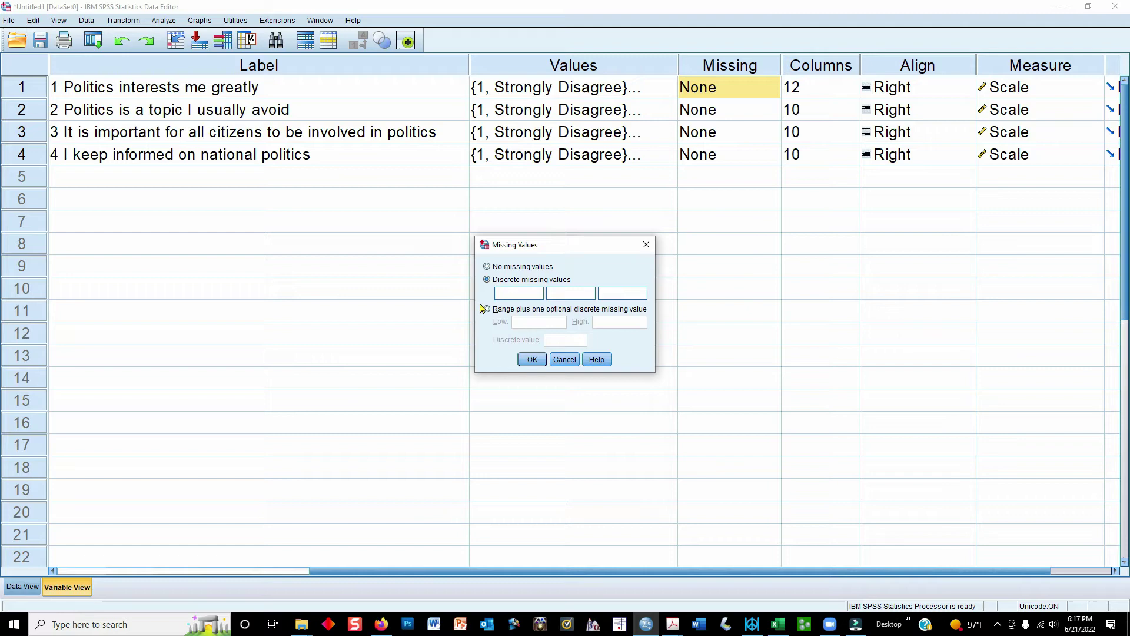
pyautogui.write('999')
pyautogui.click(532, 360)
# - Copy Item1's 999 missing-value setting to Item2R, Item3 and Item4
pyautogui.rightClick(707, 89)
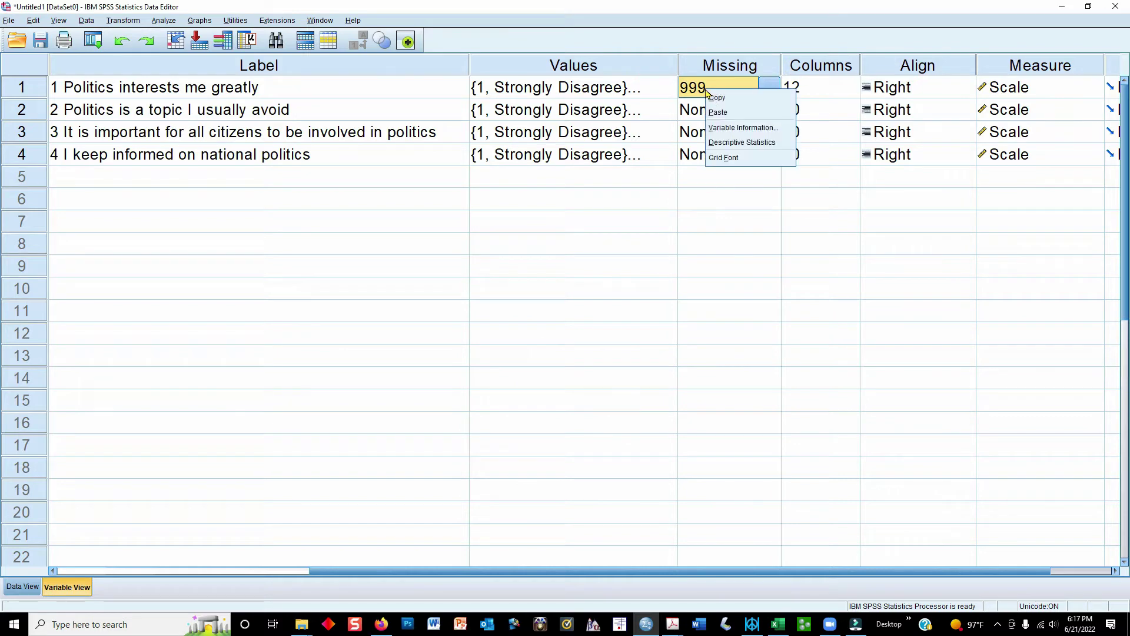
pyautogui.click(717, 98)
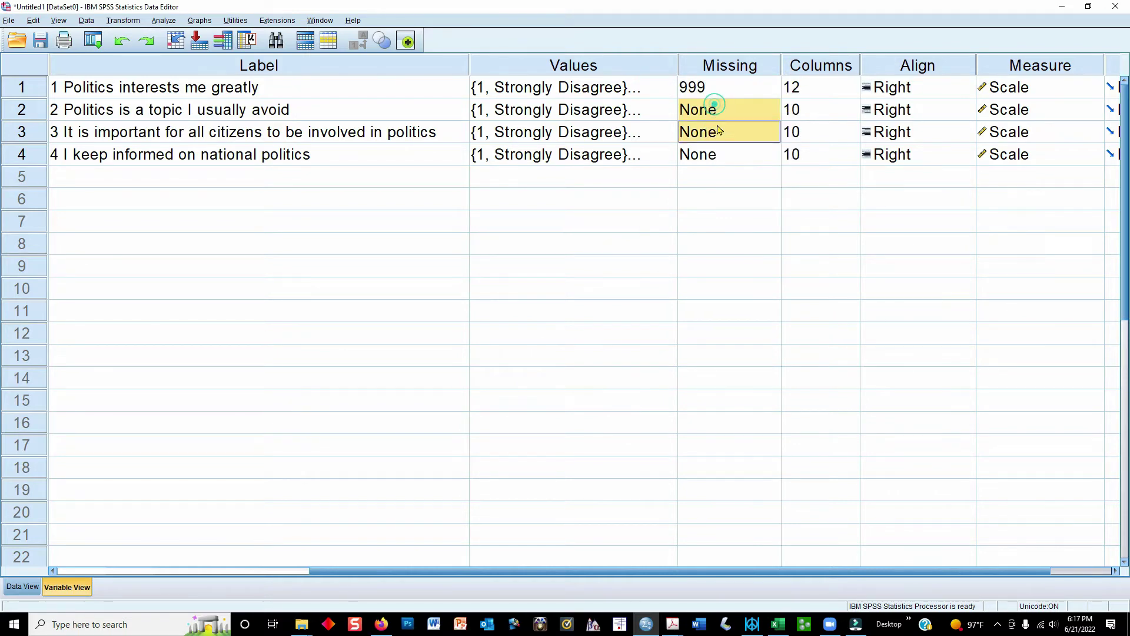
pyautogui.moveTo(718, 130); pyautogui.dragTo(717, 152)
pyautogui.rightClick(717, 155)
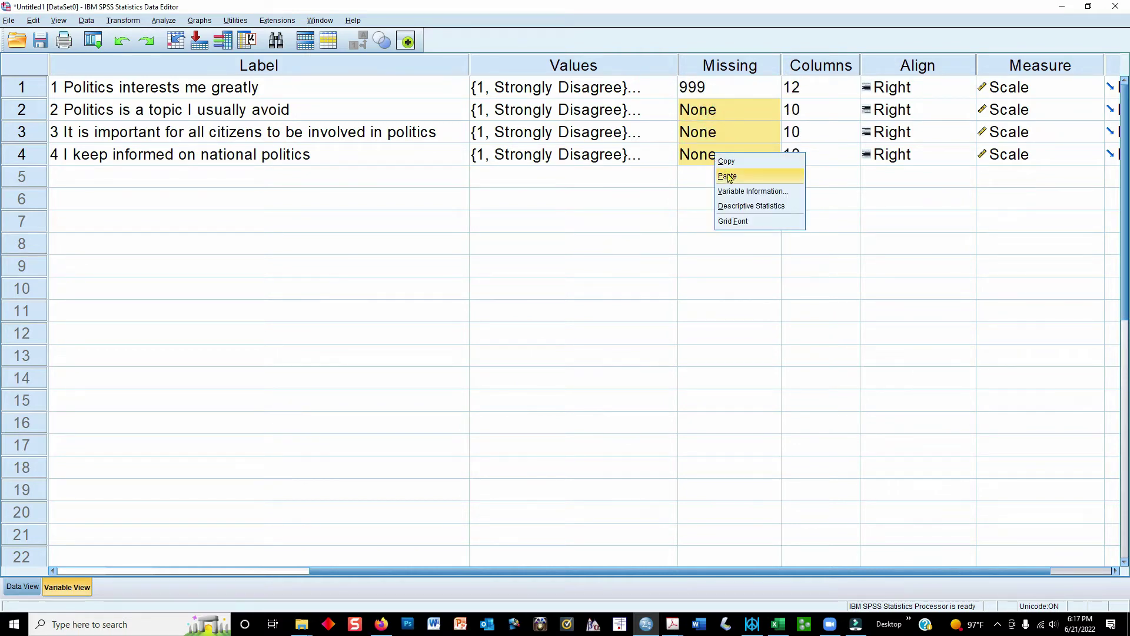
pyautogui.click(727, 175)
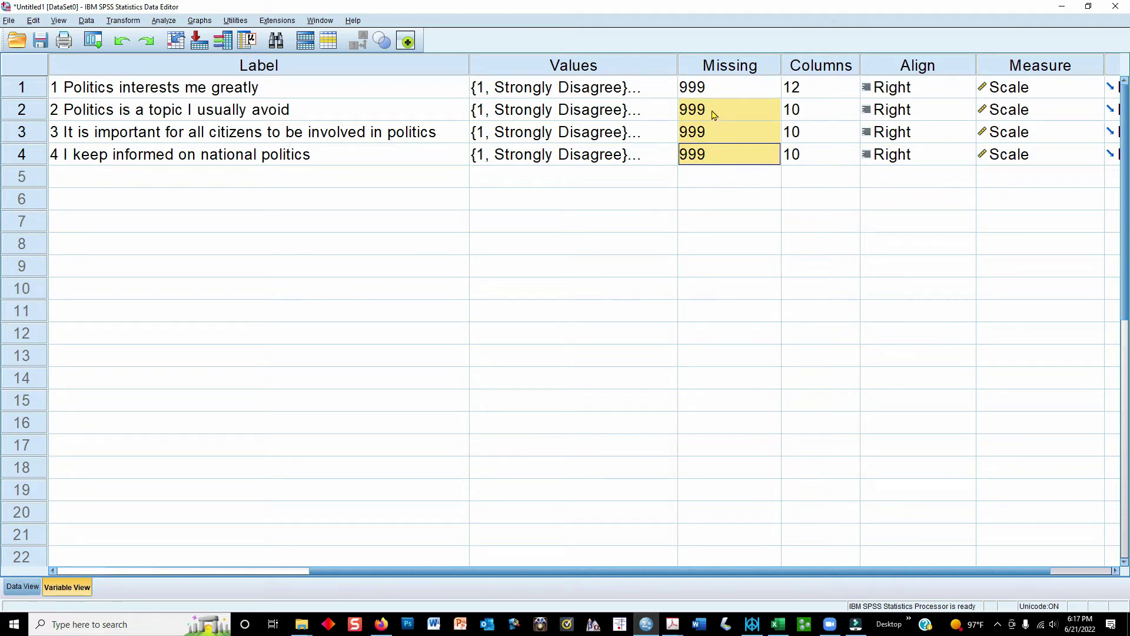
# - In Data View, enter 999 in Item3's empty row 11 cell
pyautogui.click(22, 587)
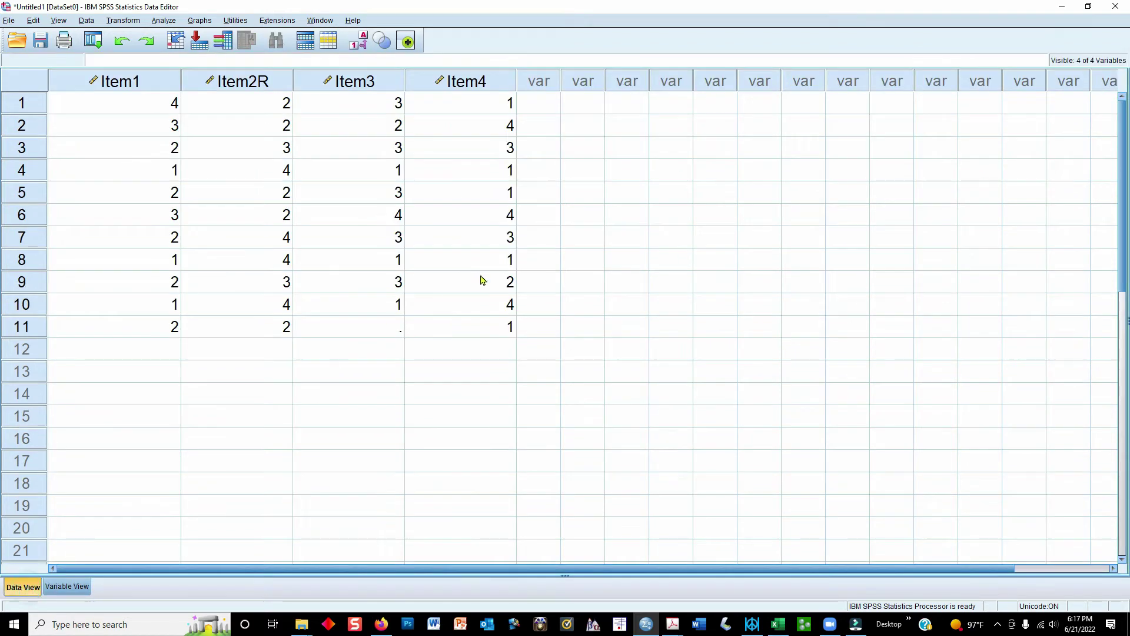
pyautogui.click(365, 337)
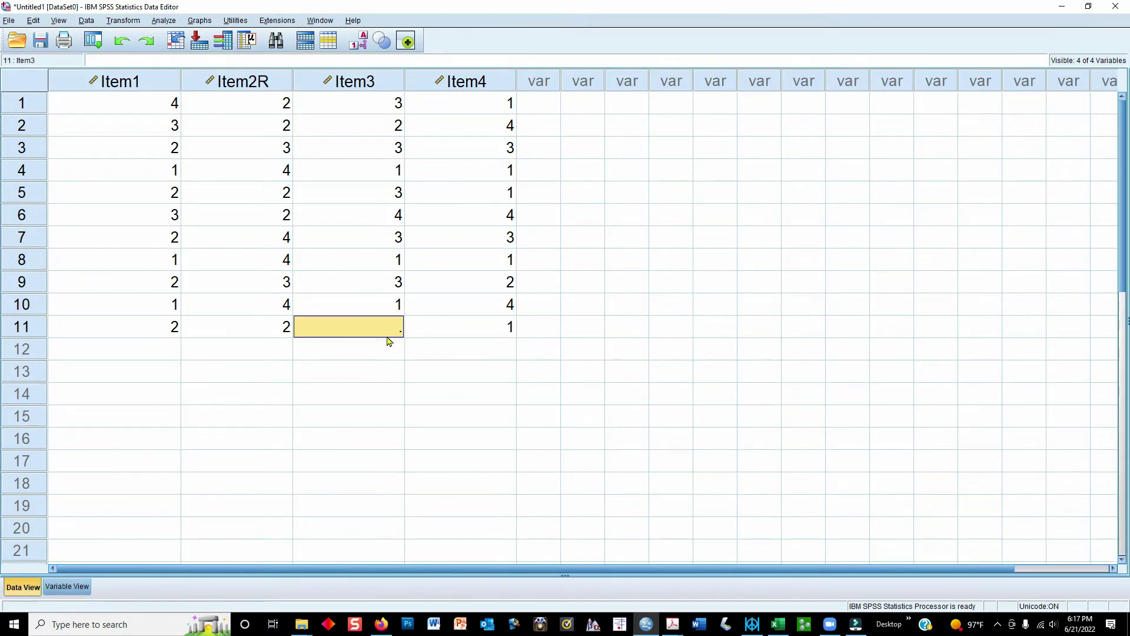
pyautogui.write('999')
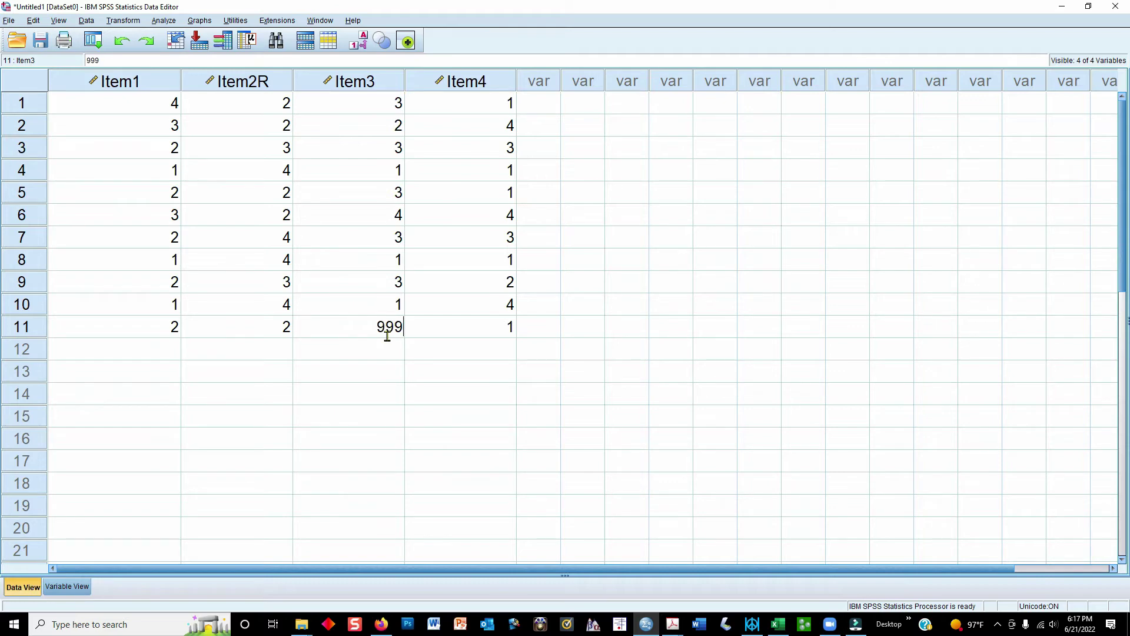
pyautogui.click(376, 352)
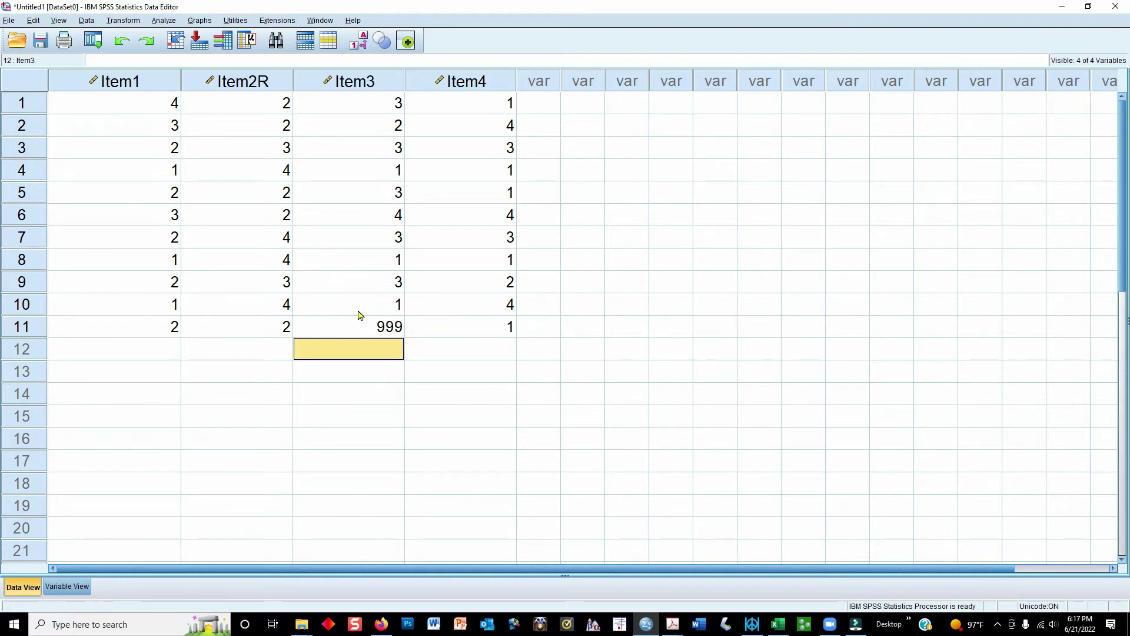
pyautogui.click(371, 326)
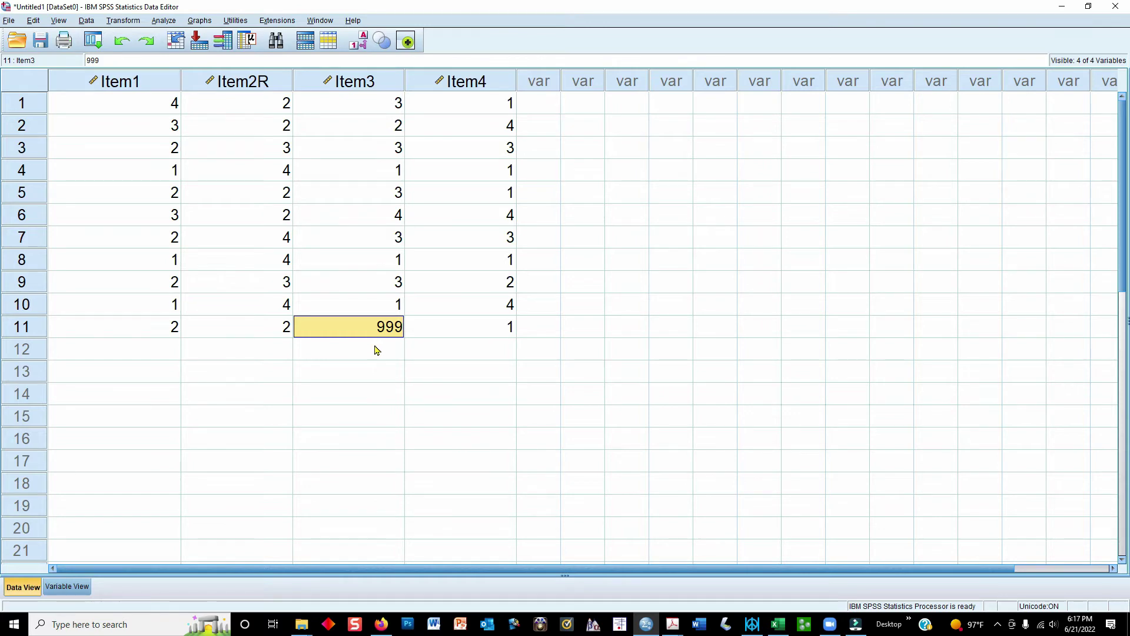
# - Confirm 999 as the discrete missing value for the items, then return to Data View
pyautogui.click(73, 592)
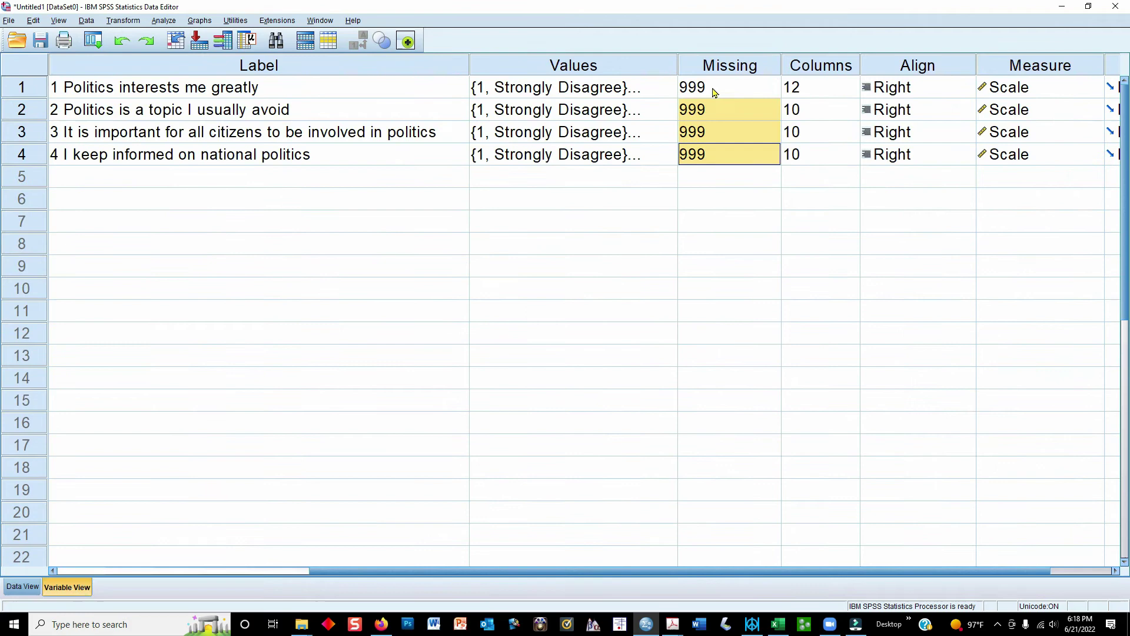
pyautogui.moveTo(713, 87); pyautogui.dragTo(714, 169)
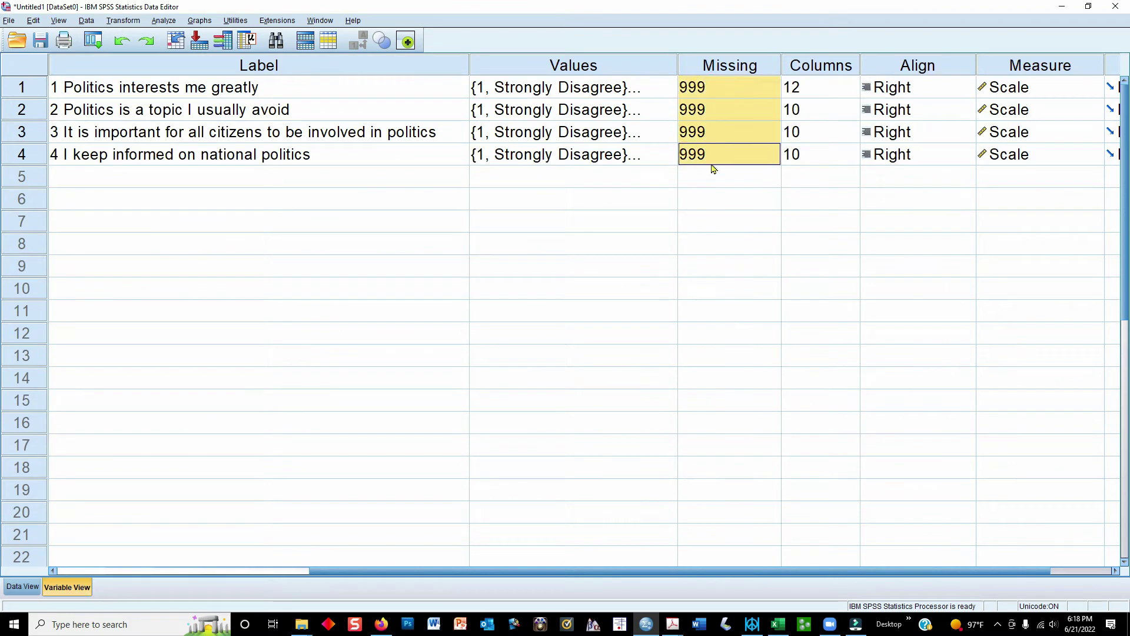
pyautogui.click(764, 88)
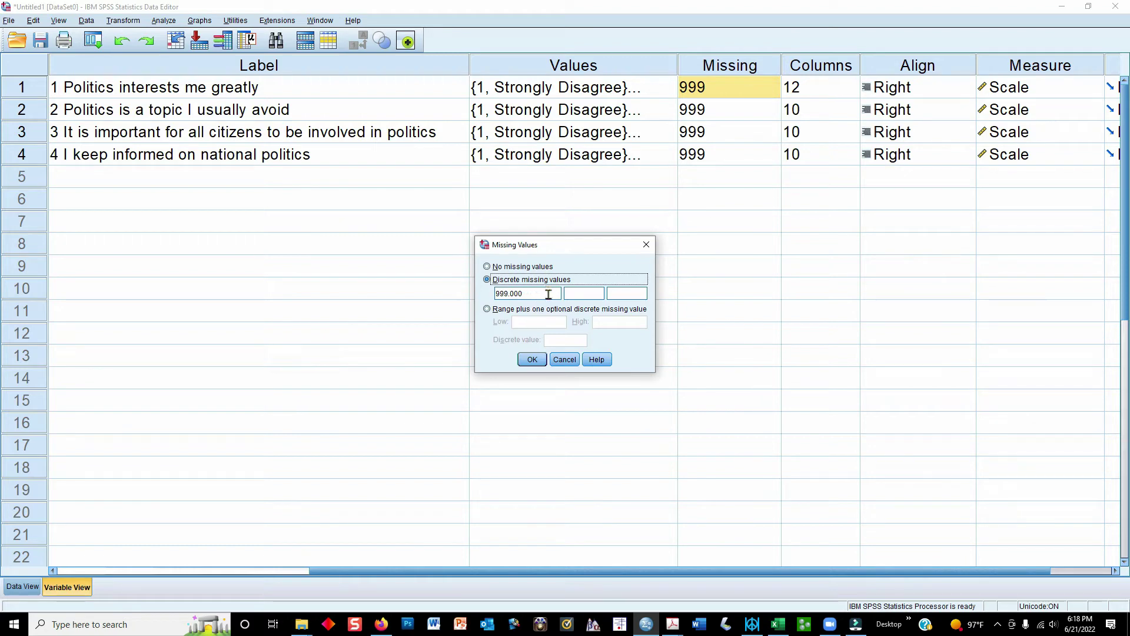
pyautogui.click(532, 359)
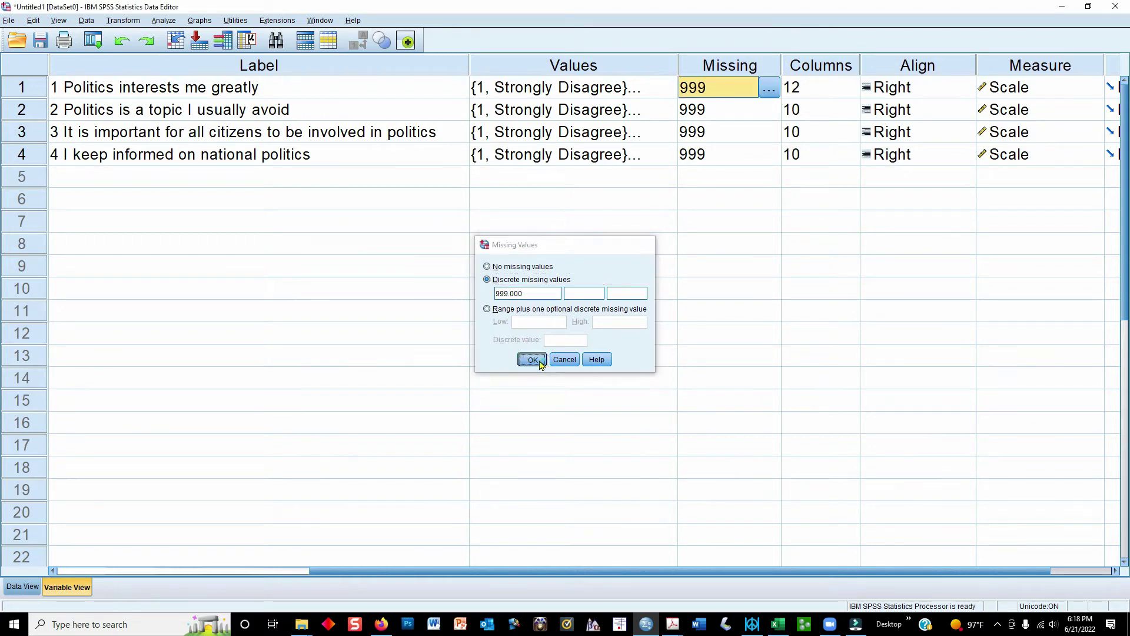
pyautogui.click(22, 587)
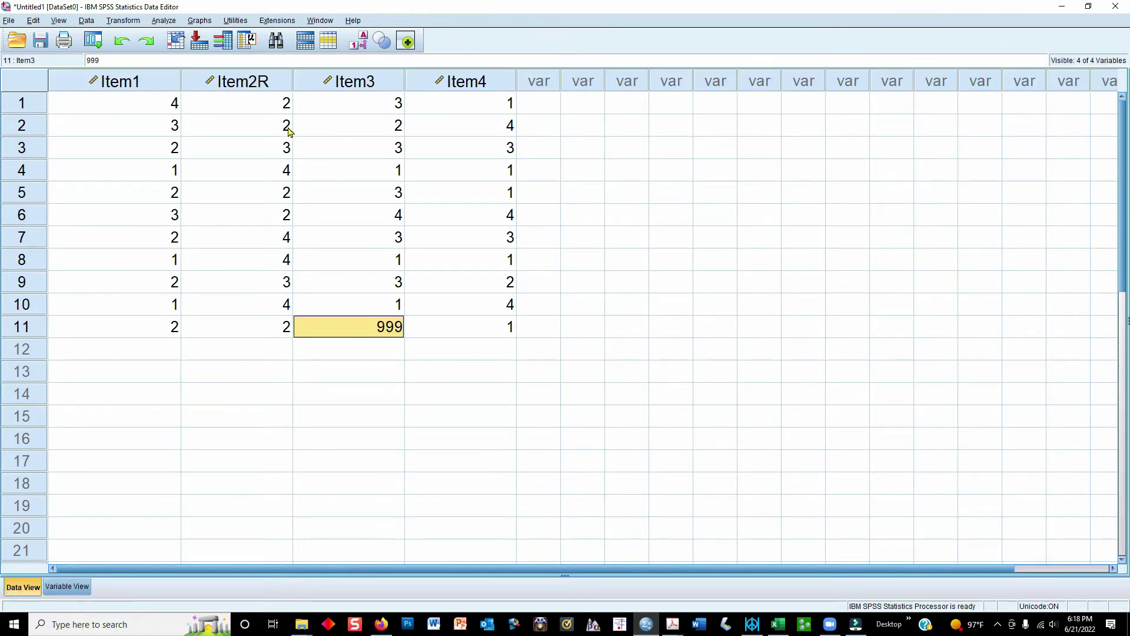
pyautogui.click(244, 82)
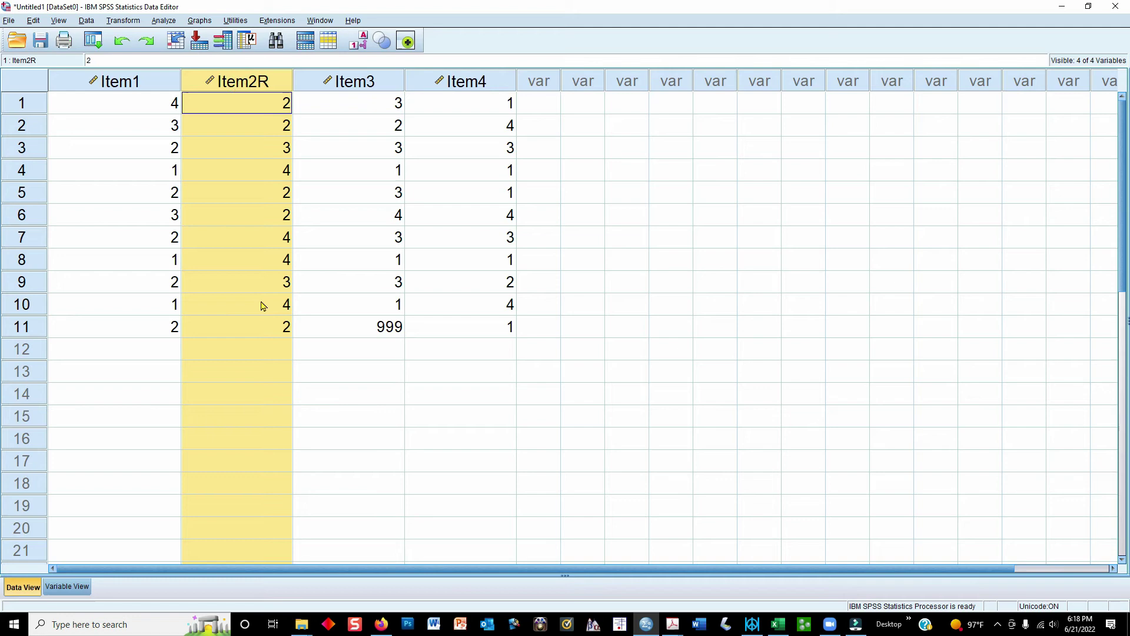
pyautogui.click(68, 587)
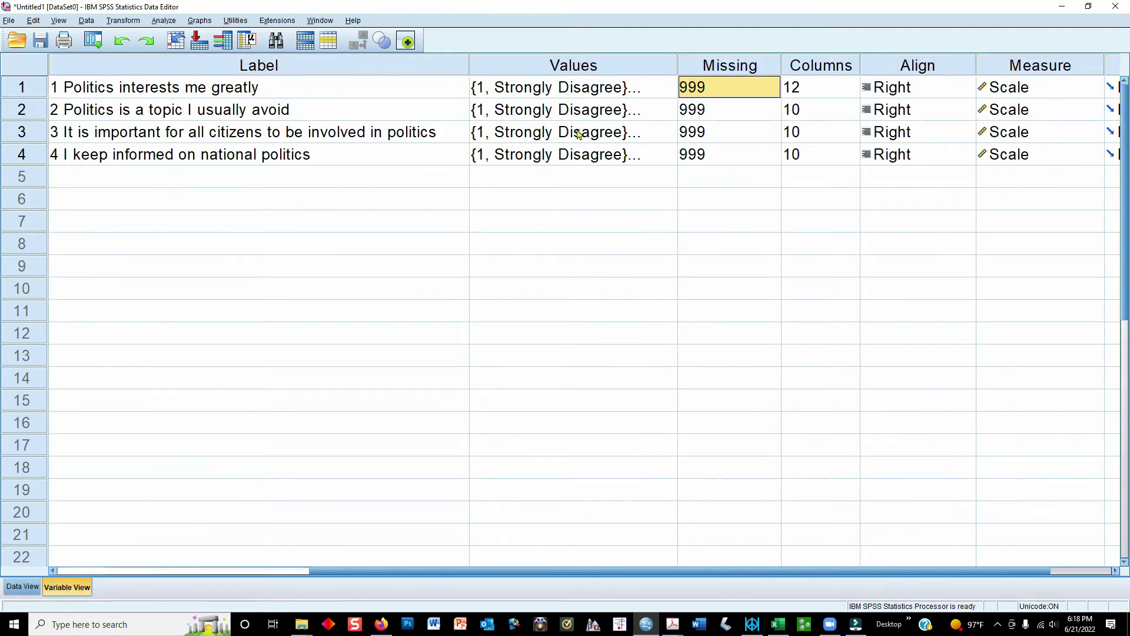
pyautogui.moveTo(486, 572); pyautogui.dragTo(308, 552)
pyautogui.click(386, 111)
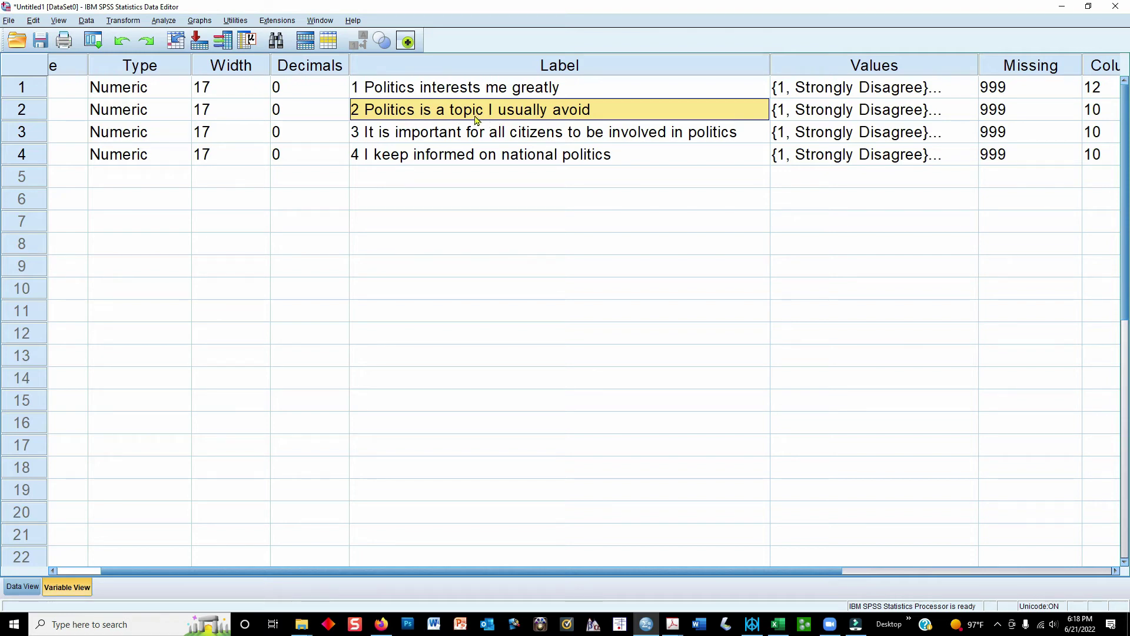
pyautogui.click(22, 587)
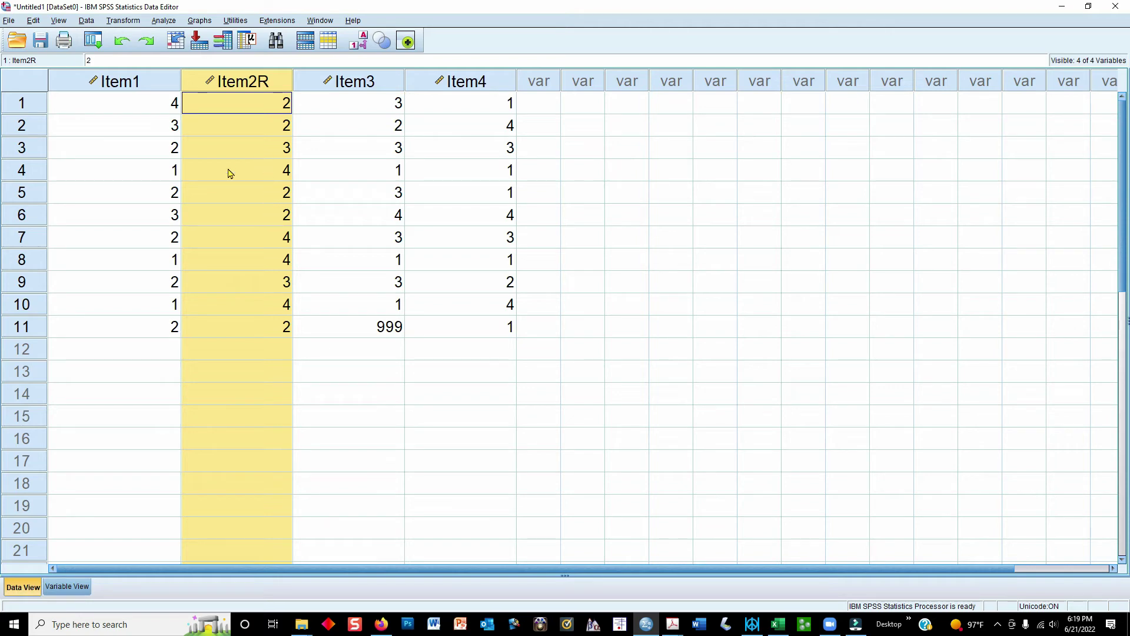
pyautogui.click(252, 110)
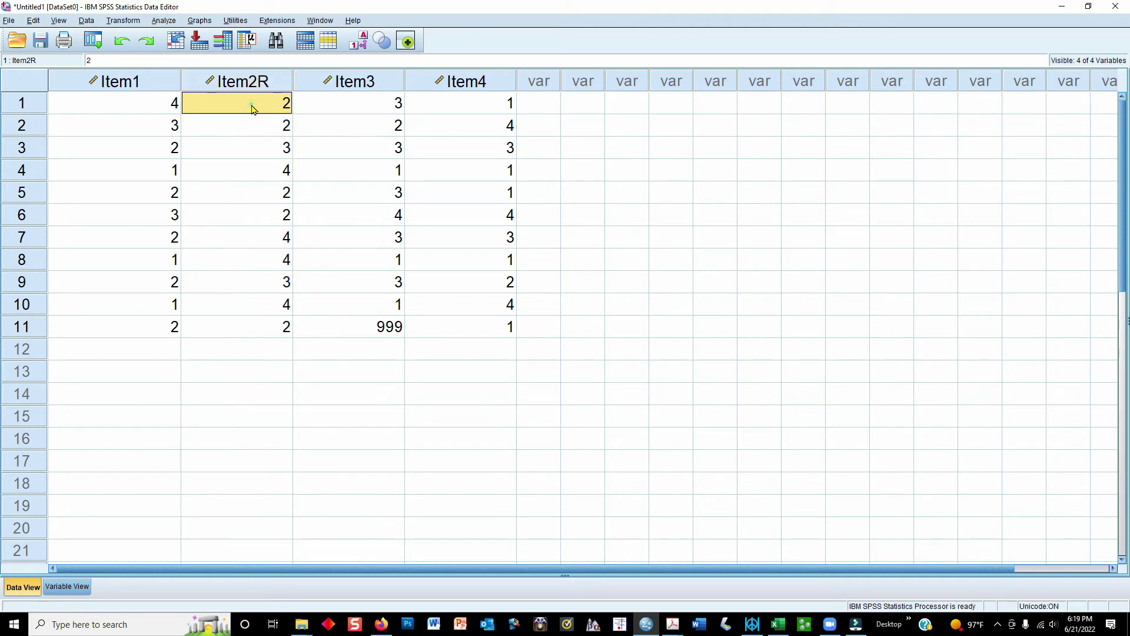
pyautogui.click(245, 120)
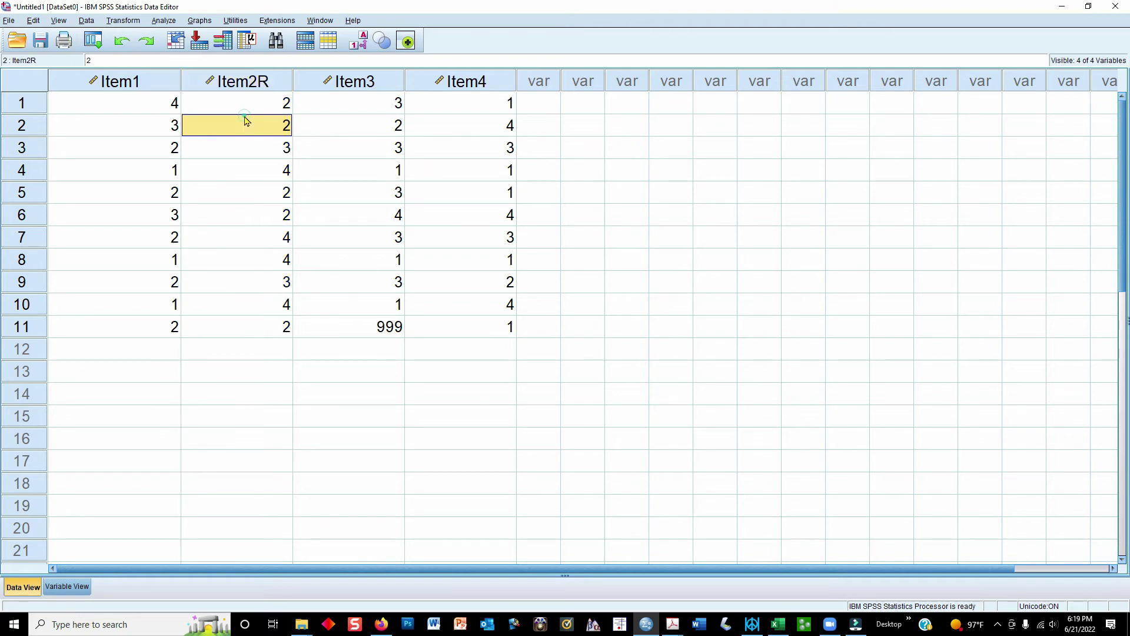
pyautogui.click(242, 146)
pyautogui.click(247, 171)
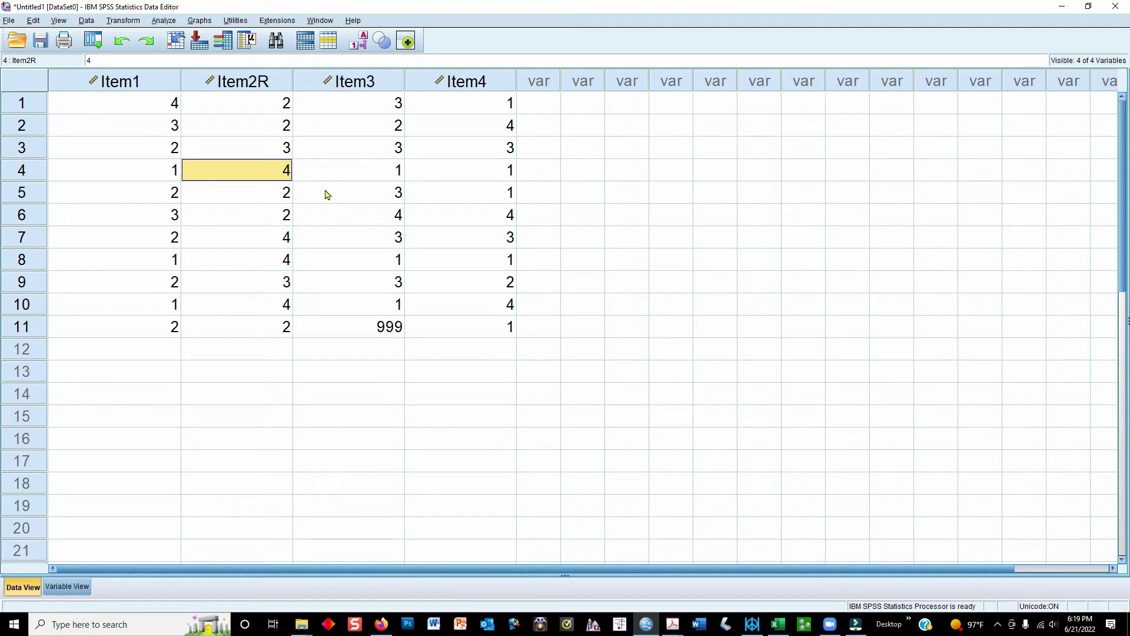
# - Open Recode into Same Variables, reset previous settings, and add Item2R as the only numeric variable
pyautogui.click(122, 22)
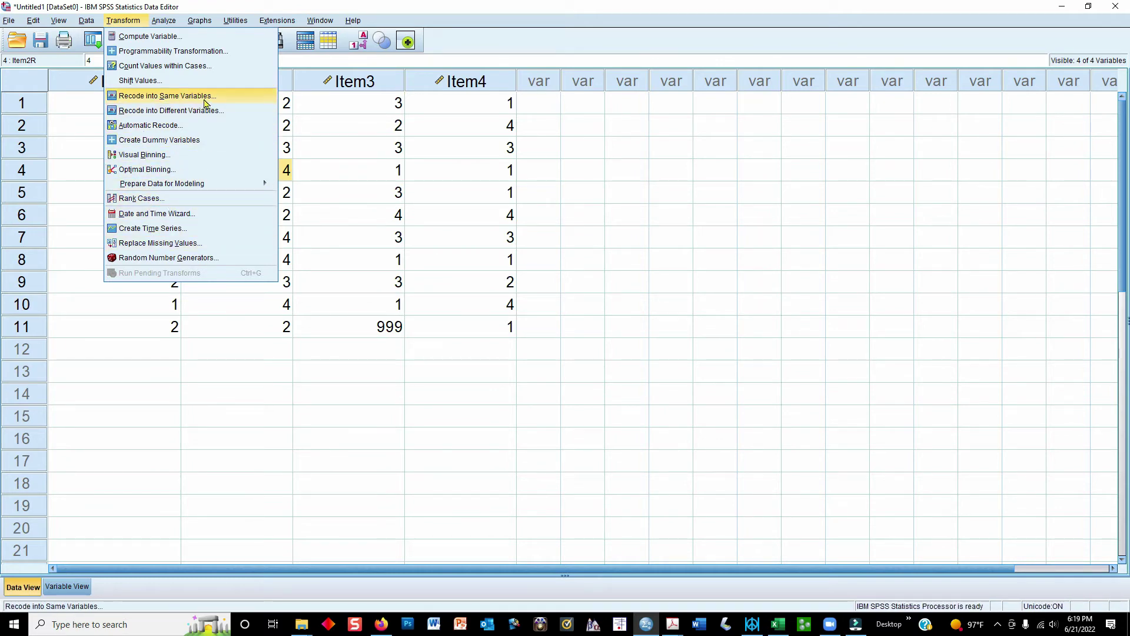
pyautogui.click(207, 102)
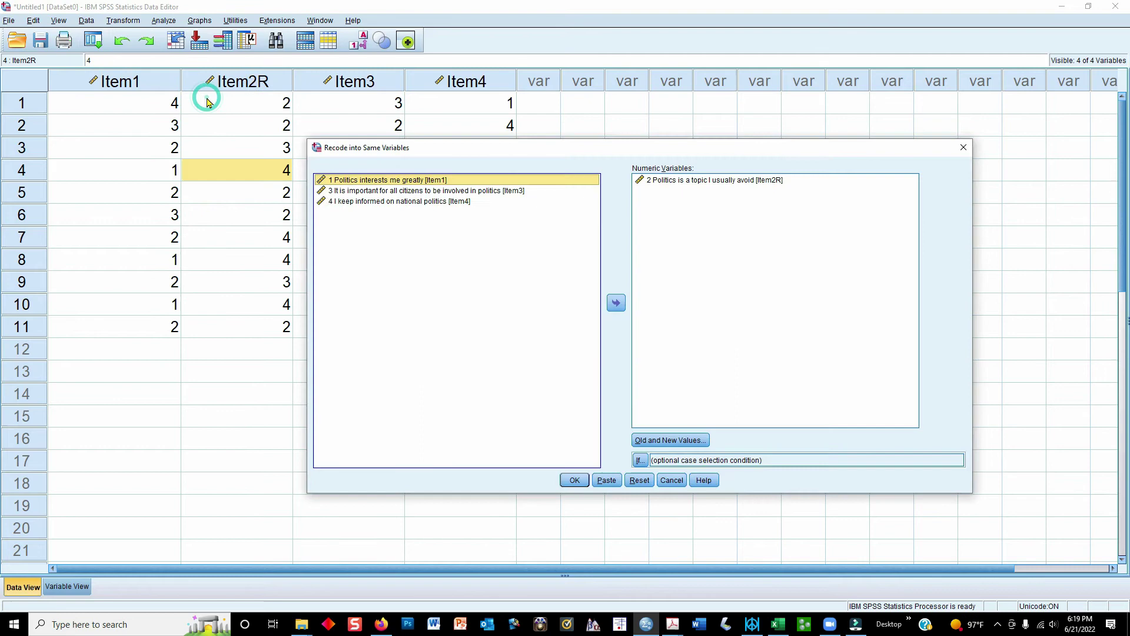
pyautogui.click(694, 444)
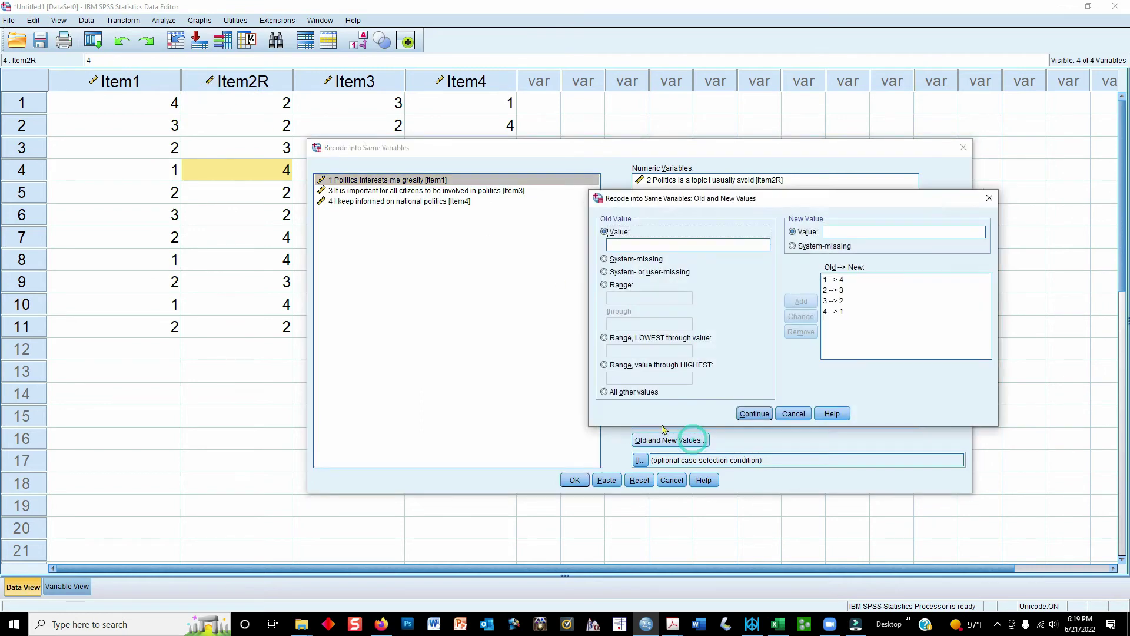
pyautogui.click(795, 413)
pyautogui.click(640, 480)
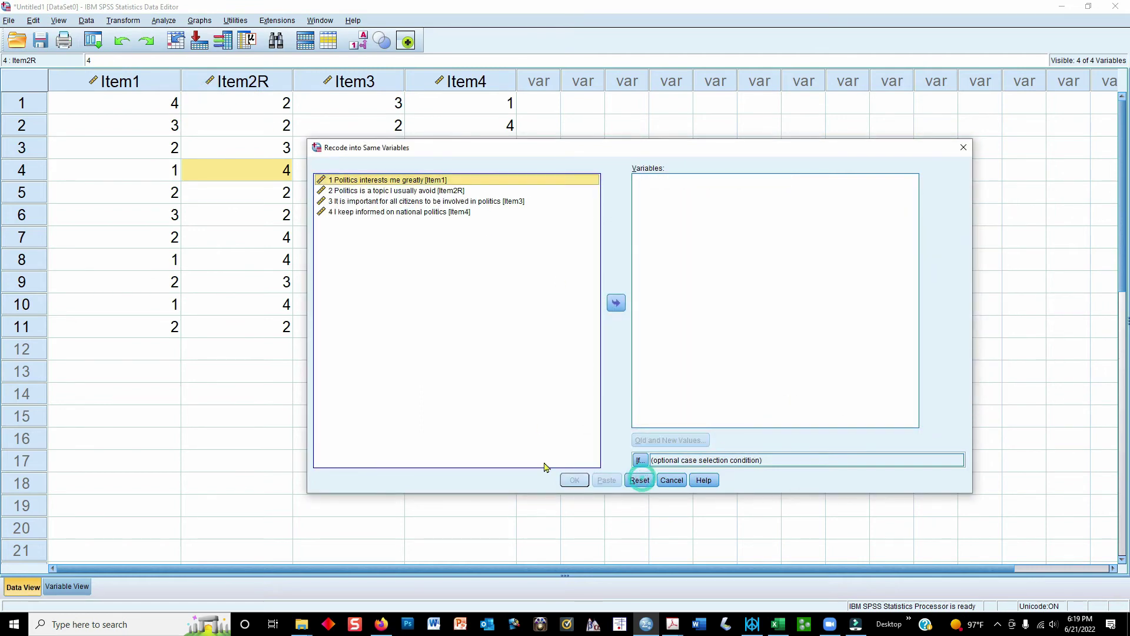
pyautogui.click(336, 191)
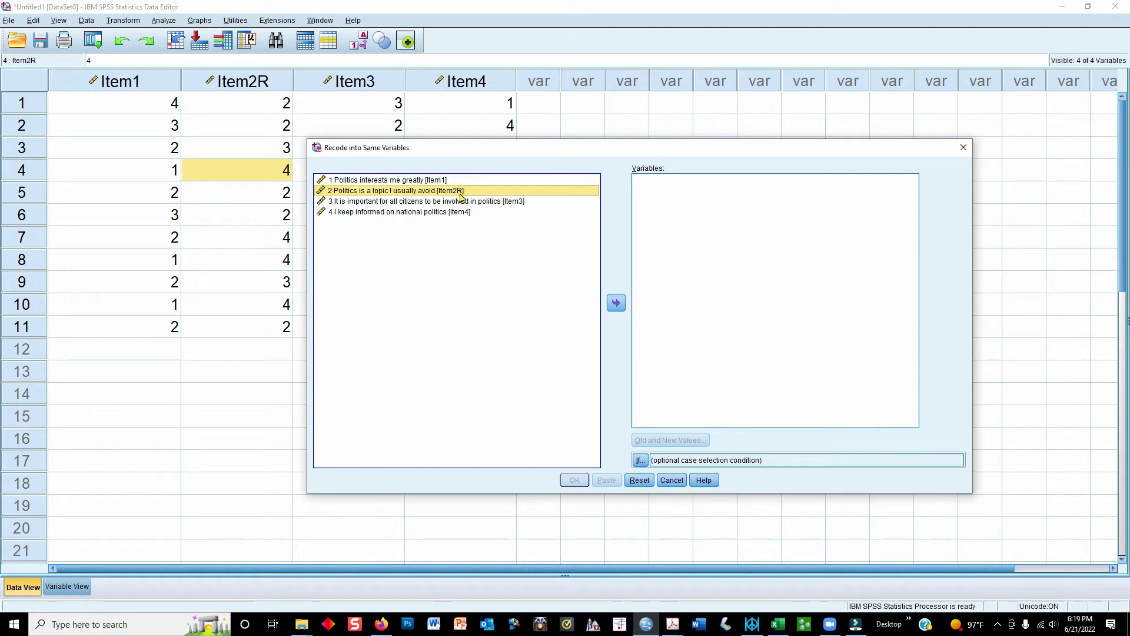
pyautogui.click(616, 302)
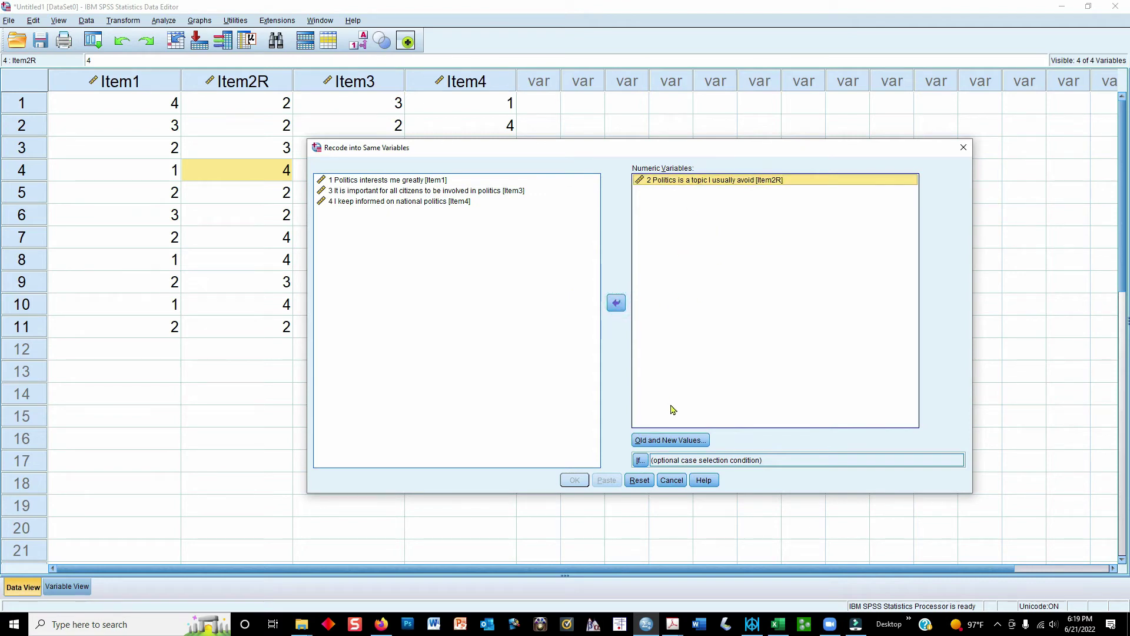
# - Add the recode mappings 1→4 and 2→3 in Old and New Values
pyautogui.click(671, 440)
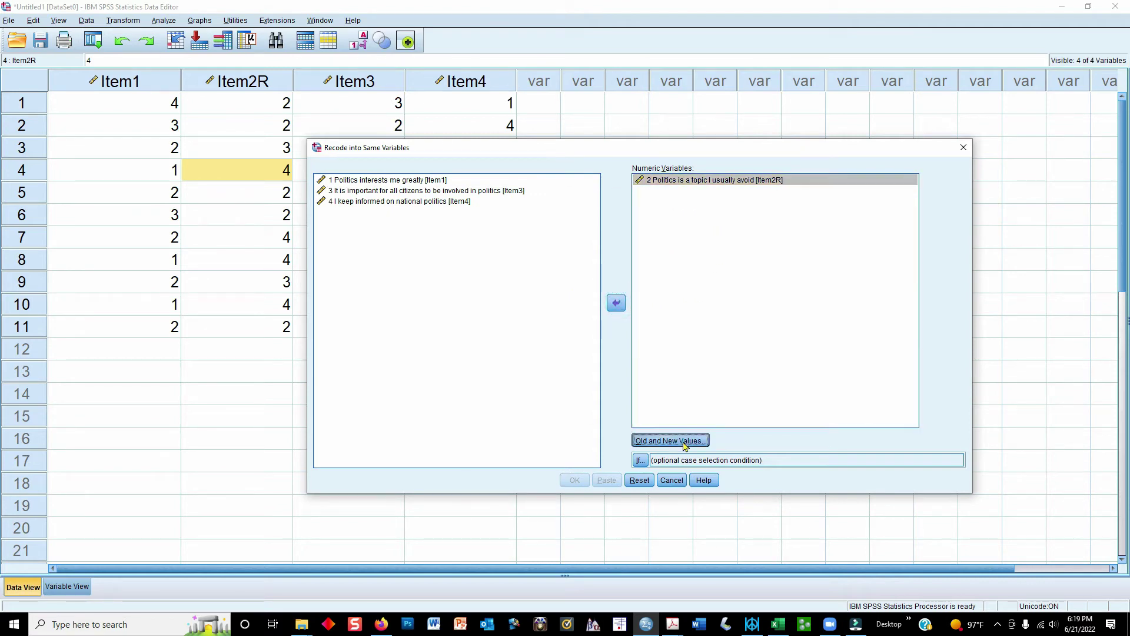
pyautogui.click(619, 244)
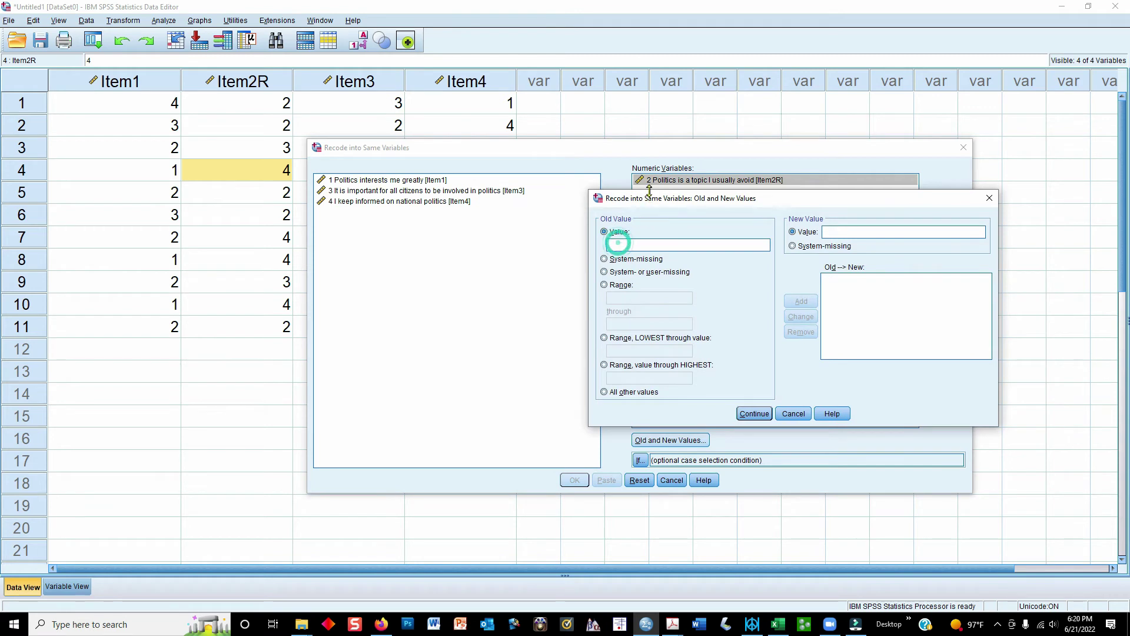
pyautogui.moveTo(646, 202); pyautogui.dragTo(425, 255)
pyautogui.write('1')
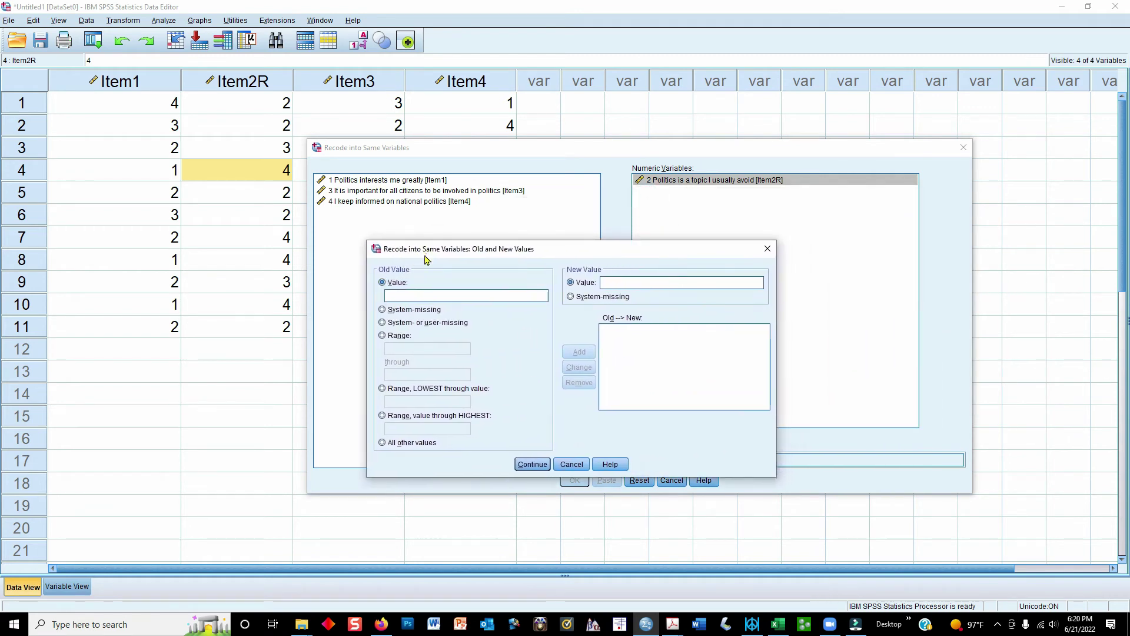
pyautogui.click(612, 283)
pyautogui.write('4')
pyautogui.doubleClick(612, 283)
pyautogui.click(574, 353)
pyautogui.click(405, 296)
pyautogui.write('2')
pyautogui.click(624, 282)
pyautogui.write('3')
pyautogui.click(579, 352)
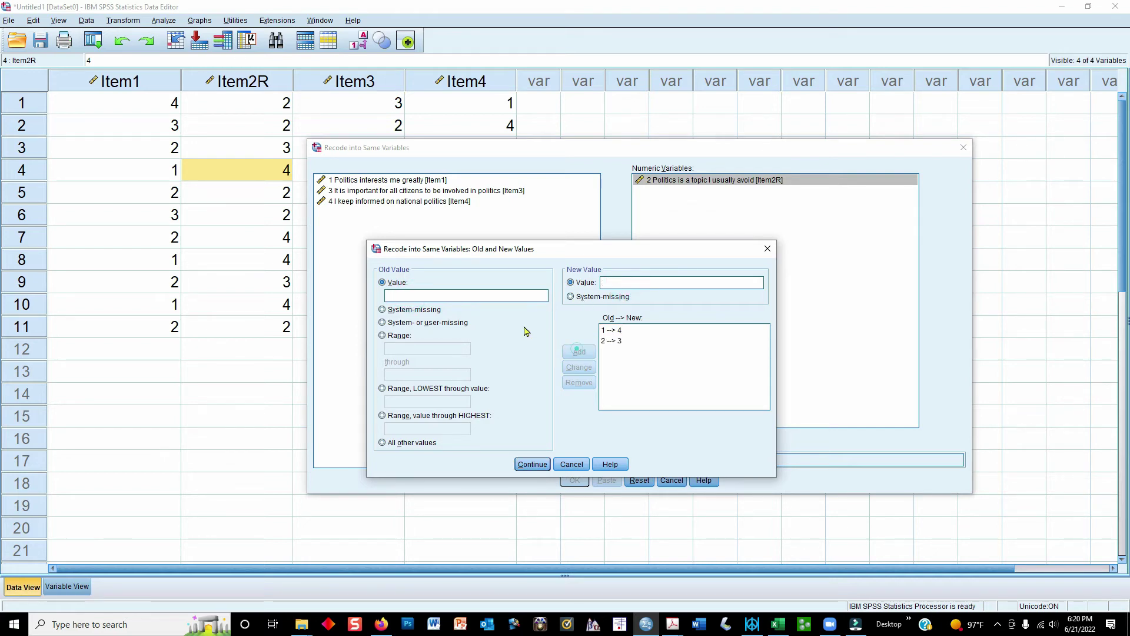
# - Add the mappings 3→2 and 4→1, then accept the value mappings
pyautogui.click(458, 296)
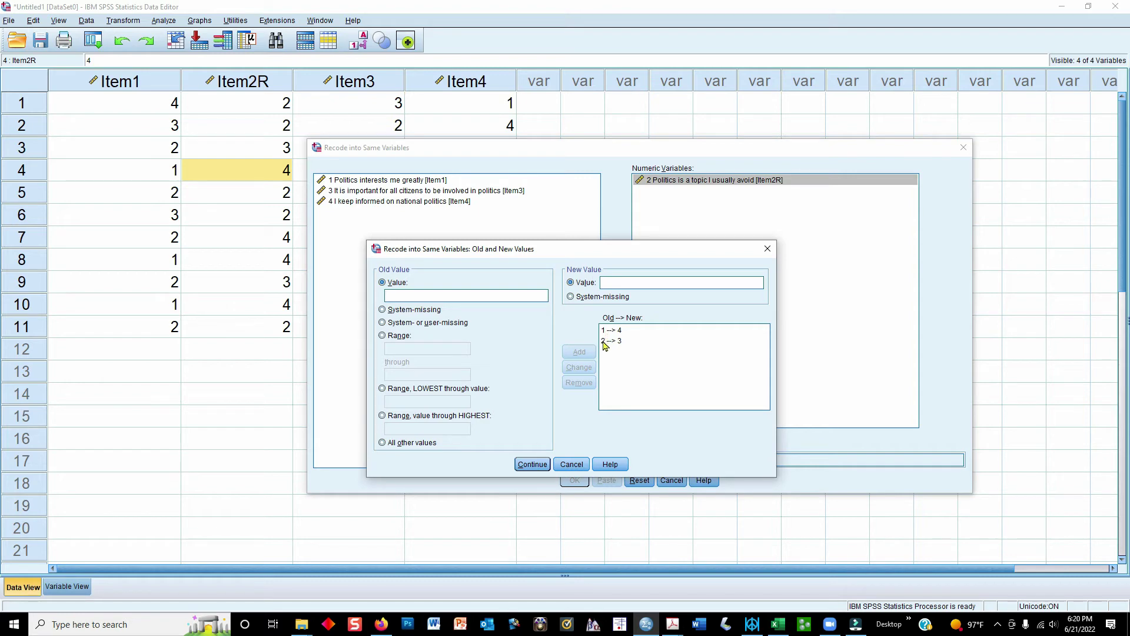
pyautogui.write('3')
pyautogui.click(608, 283)
pyautogui.write('2')
pyautogui.click(580, 352)
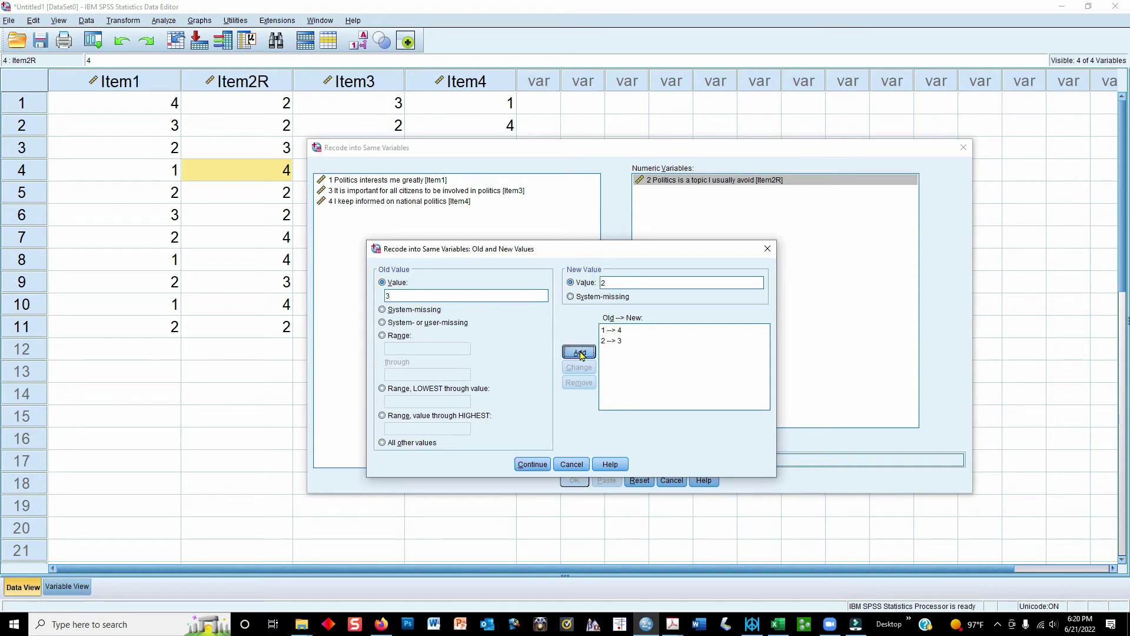
pyautogui.click(504, 292)
pyautogui.write('4')
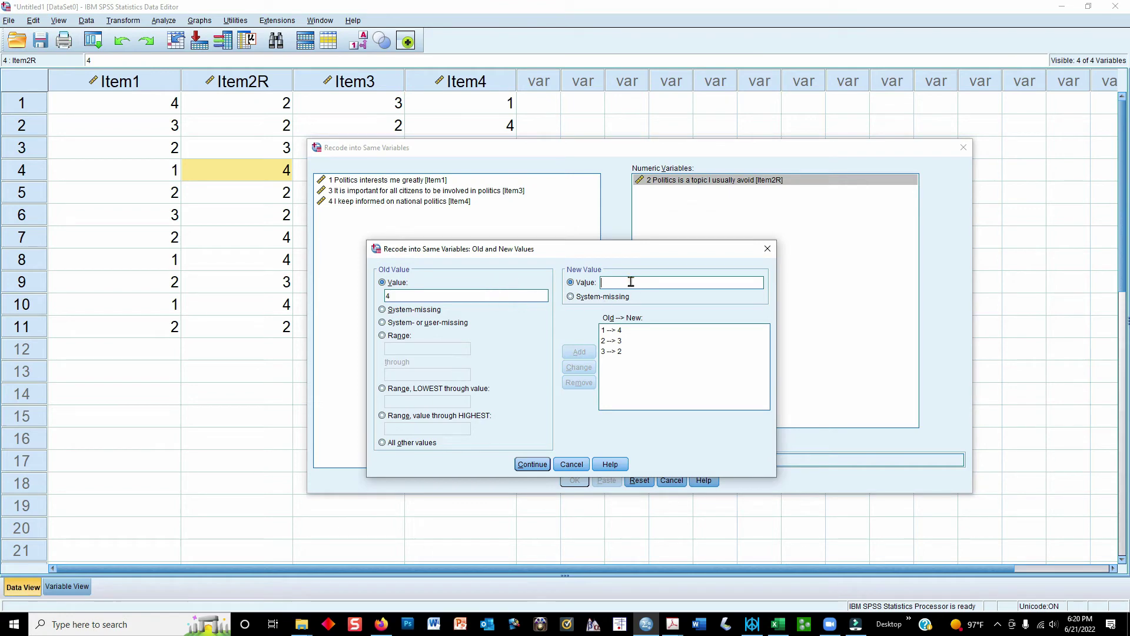
pyautogui.click(628, 282)
pyautogui.write('1')
pyautogui.click(579, 351)
pyautogui.click(635, 355)
pyautogui.click(531, 465)
pyautogui.click(574, 481)
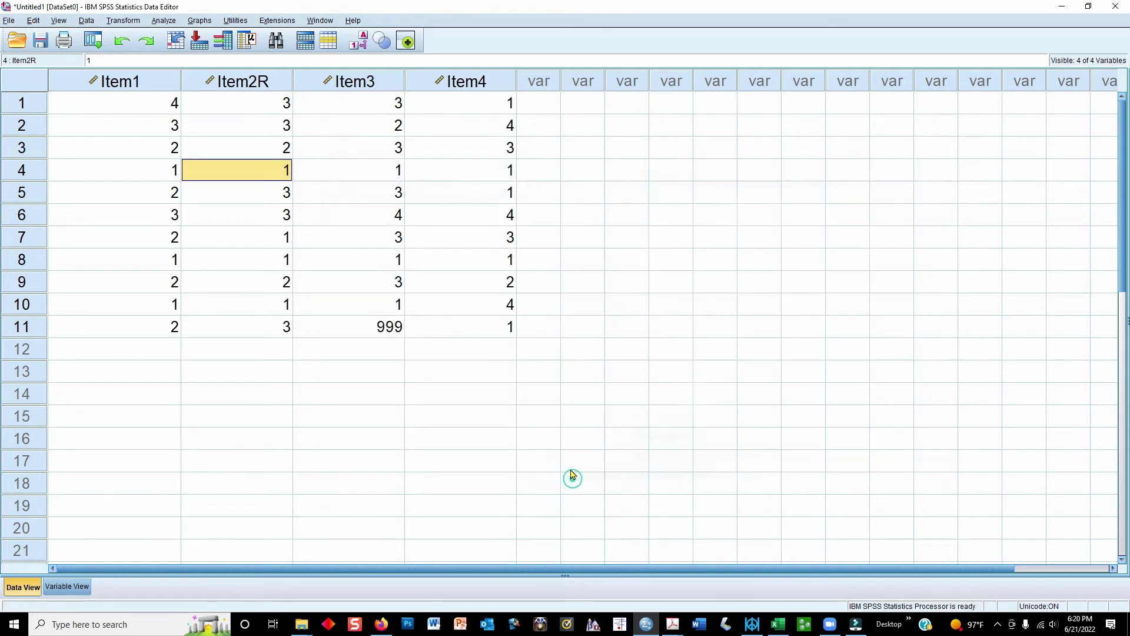
pyautogui.moveTo(260, 103); pyautogui.dragTo(255, 378)
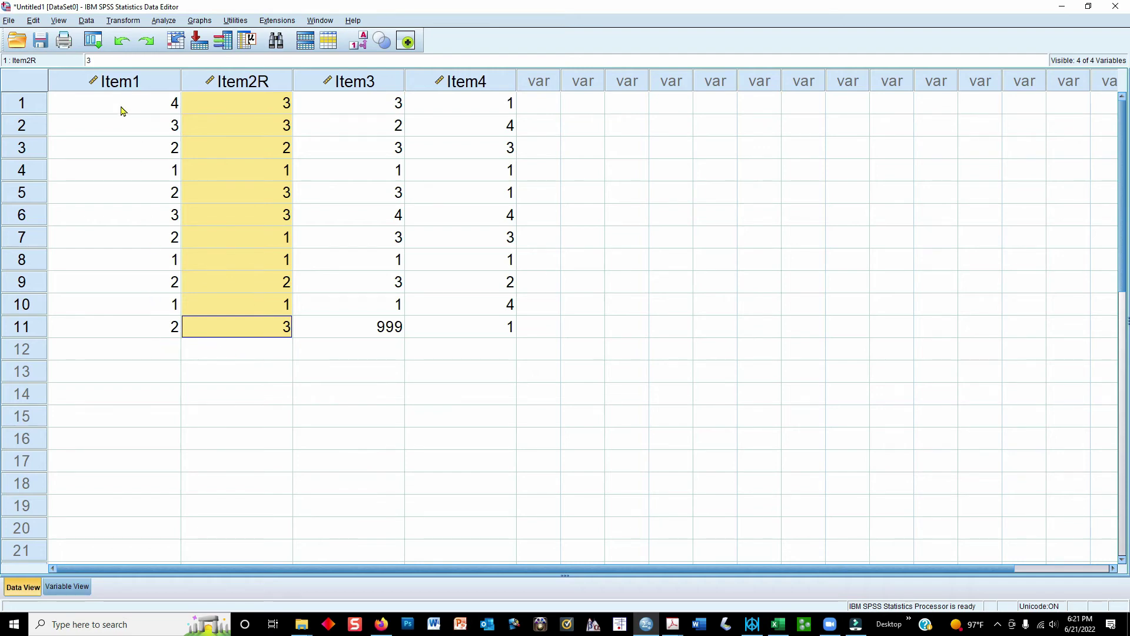
pyautogui.moveTo(115, 108); pyautogui.dragTo(112, 328)
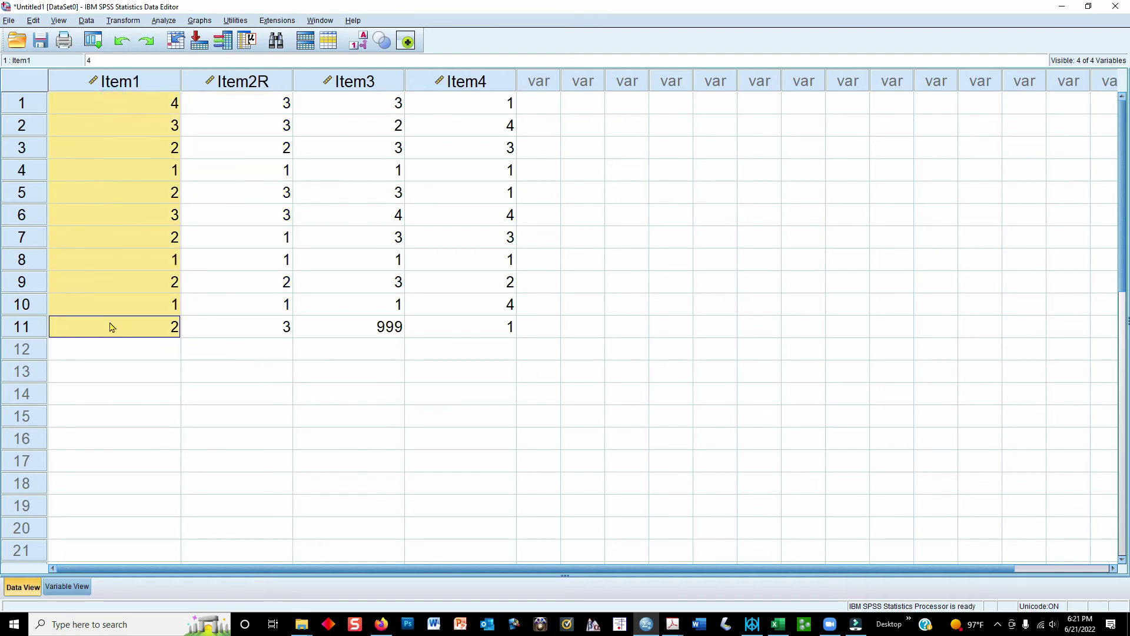
pyautogui.moveTo(244, 107); pyautogui.dragTo(229, 327)
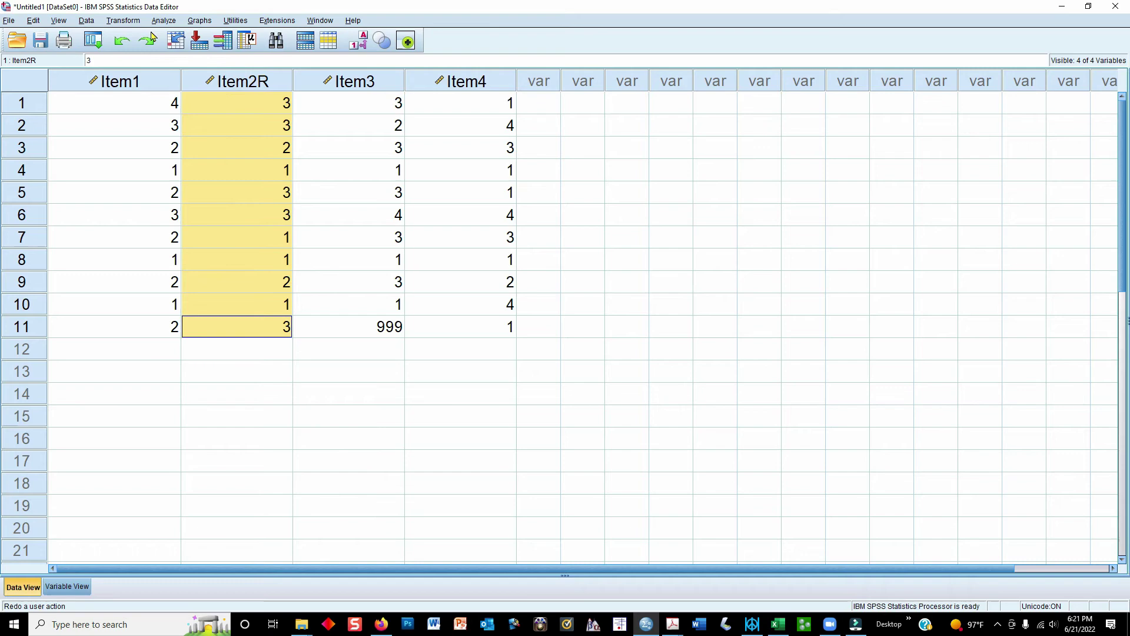
# - In Compute Variable, name the target Politicsmean and insert the Statistical MEAN function
pyautogui.click(123, 22)
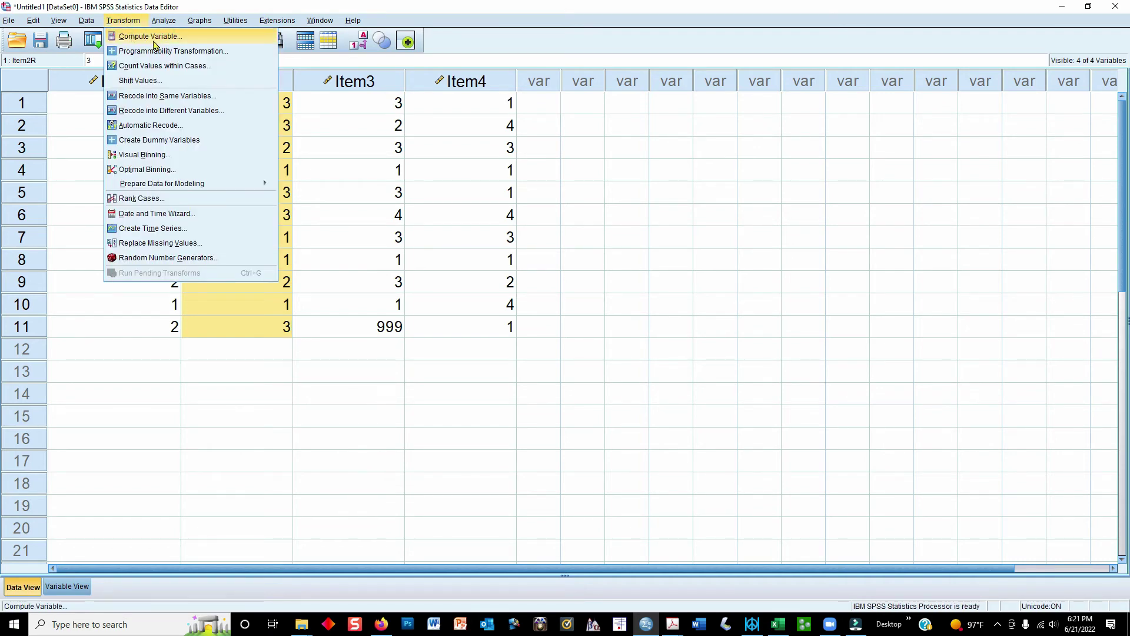
pyautogui.click(159, 41)
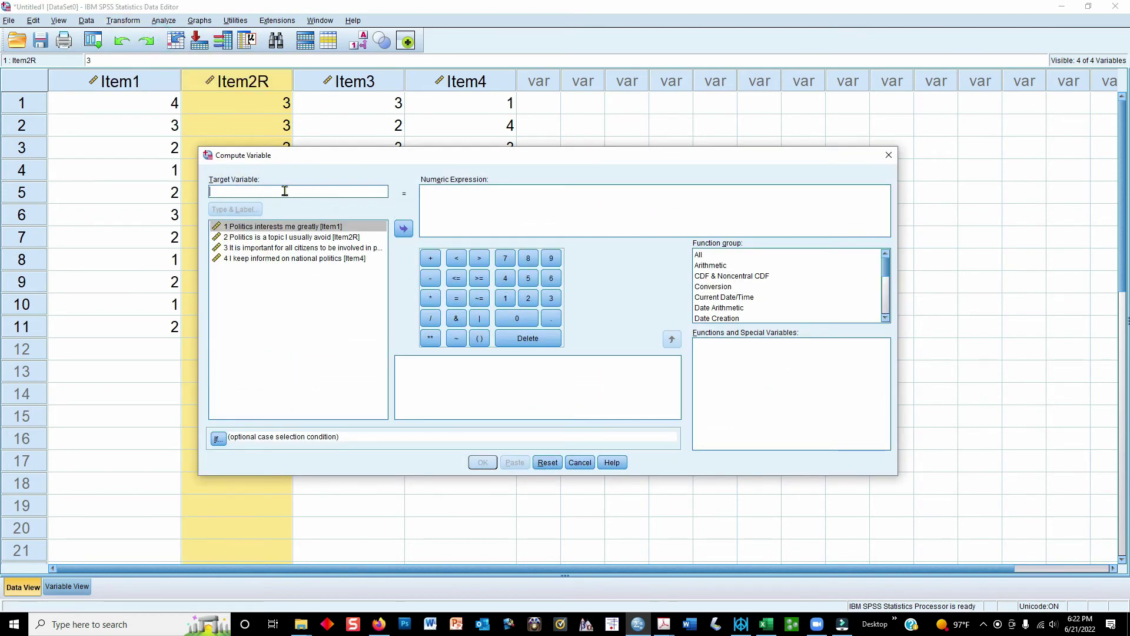
pyautogui.write('Pol')
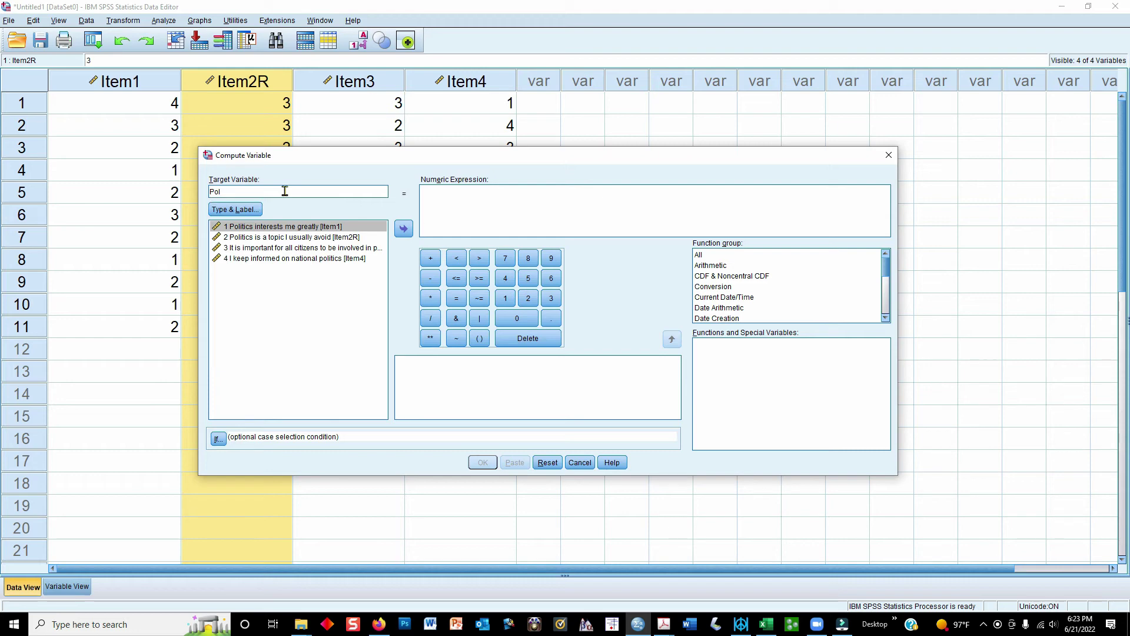
pyautogui.write('iticsmean')
pyautogui.doubleClick(274, 194)
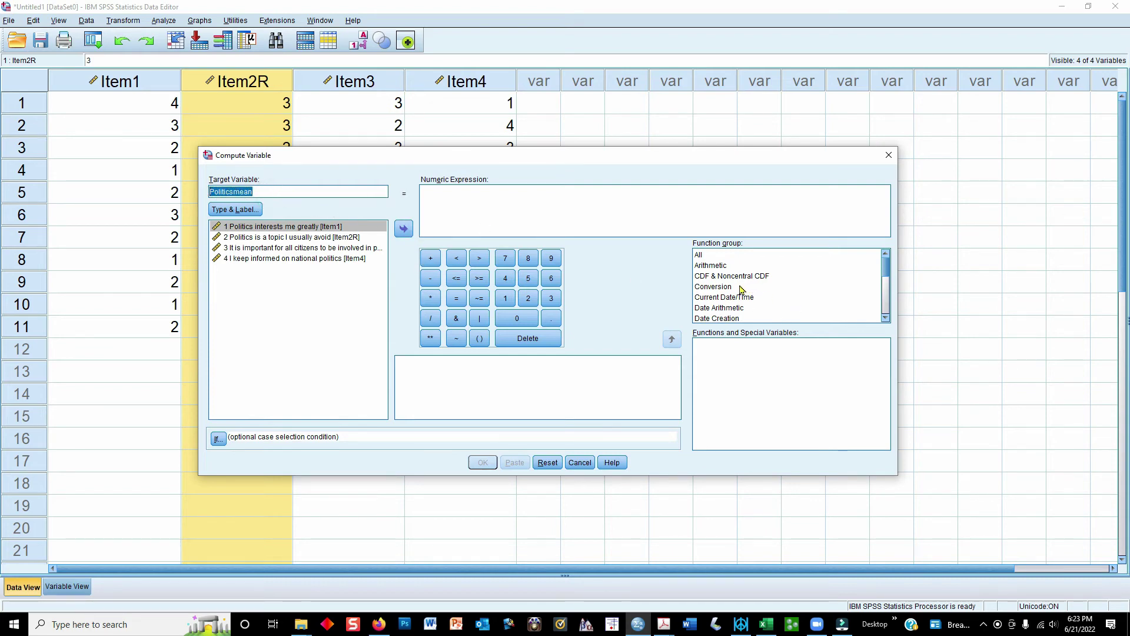
pyautogui.scroll(-3, 740, 289)
pyautogui.click(729, 318)
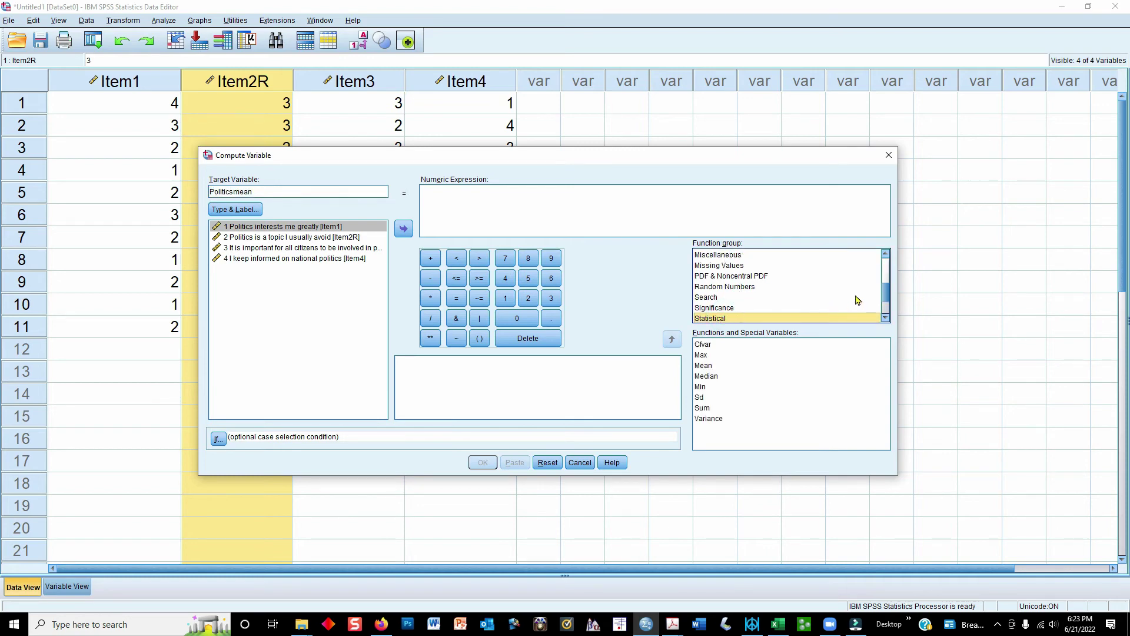
pyautogui.moveTo(888, 296); pyautogui.dragTo(794, 303)
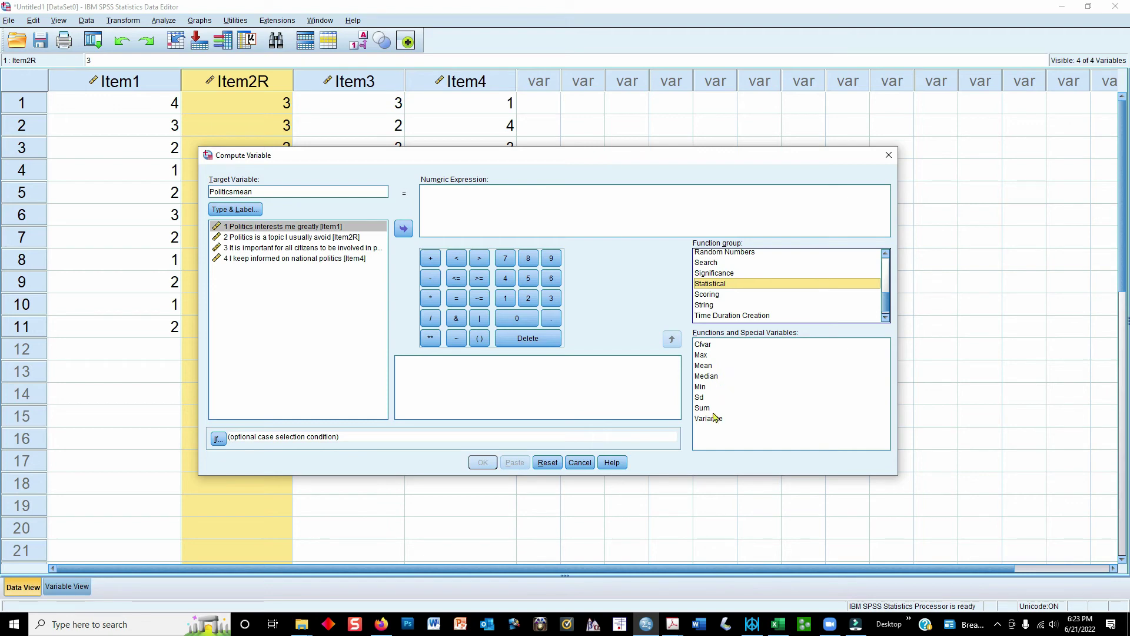
pyautogui.click(703, 366)
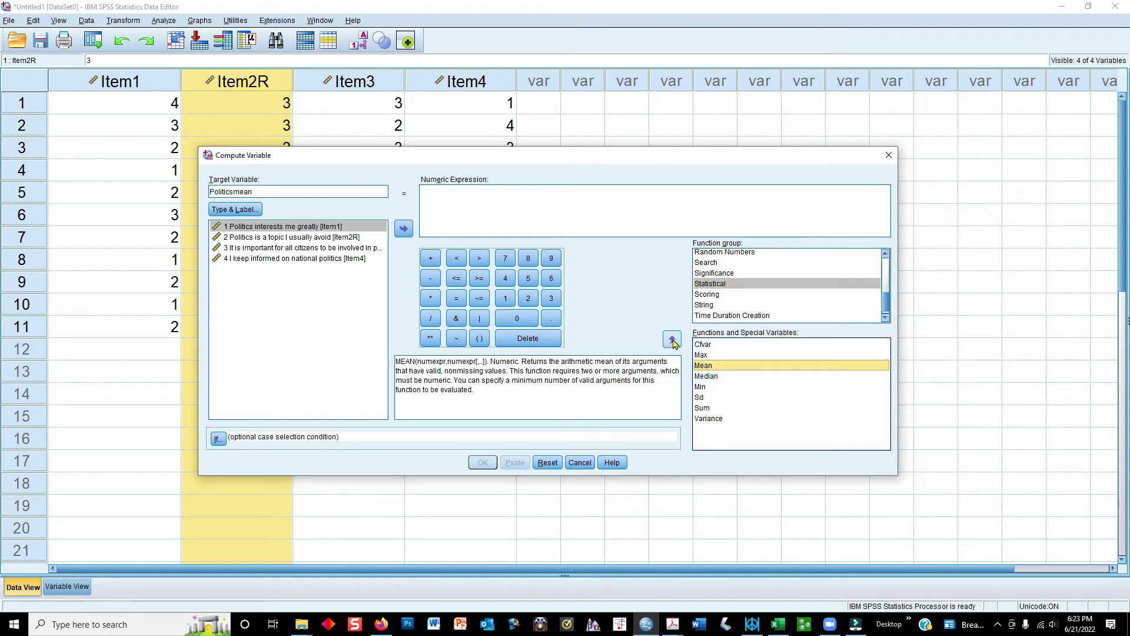
pyautogui.click(672, 340)
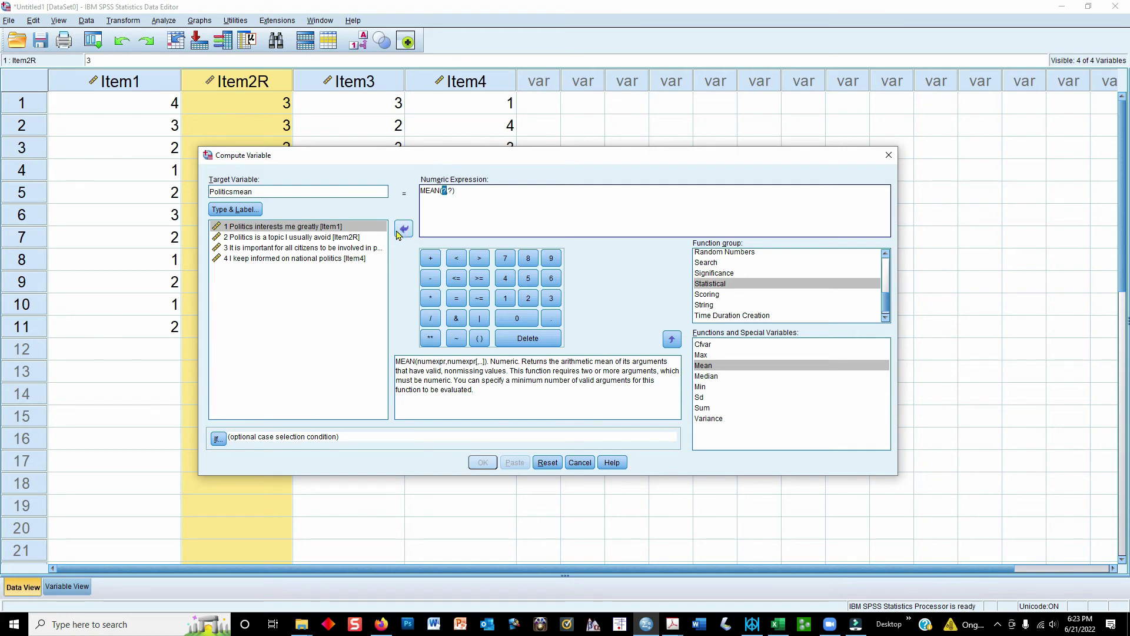
# - Fill the MEAN expression with Item1 and Item2R as its first arguments
pyautogui.click(349, 227)
pyautogui.click(404, 230)
pyautogui.moveTo(462, 192); pyautogui.dragTo(469, 193)
pyautogui.click(472, 197)
pyautogui.doubleClick(464, 190)
pyautogui.click(289, 238)
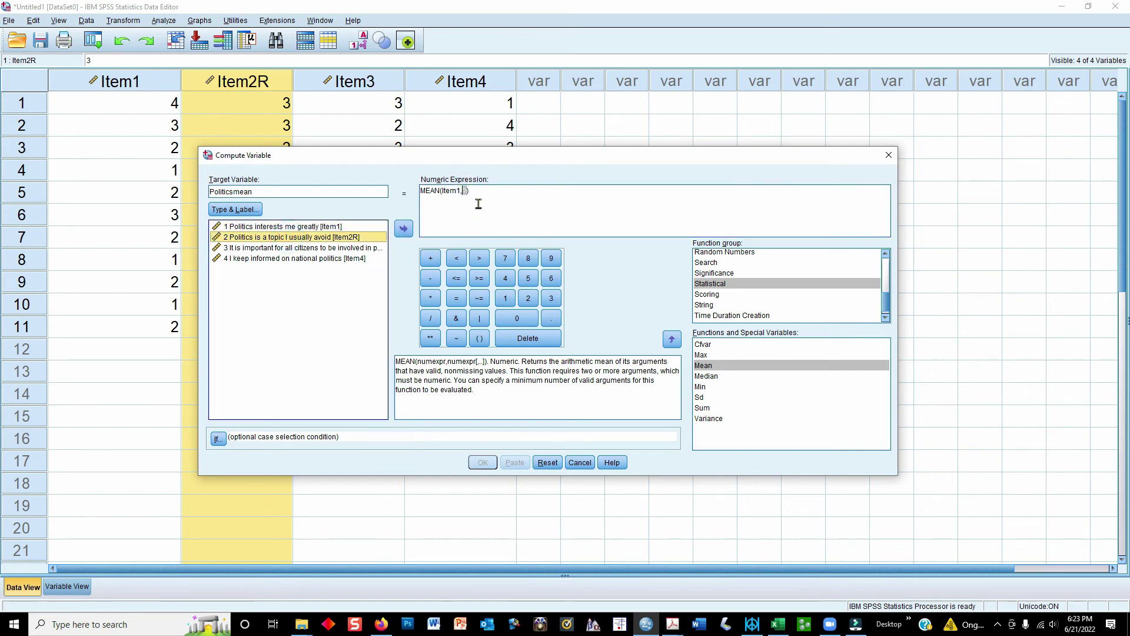
pyautogui.click(405, 231)
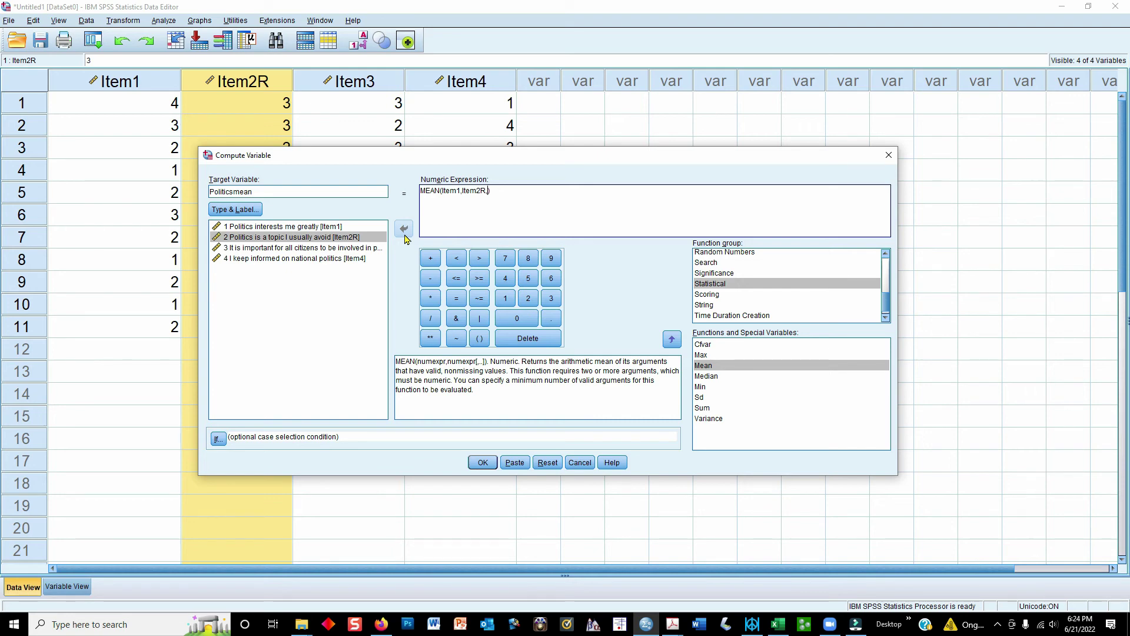
# - Add Item3 and Item4 to MEAN and compute Politicsmean
pyautogui.click(346, 248)
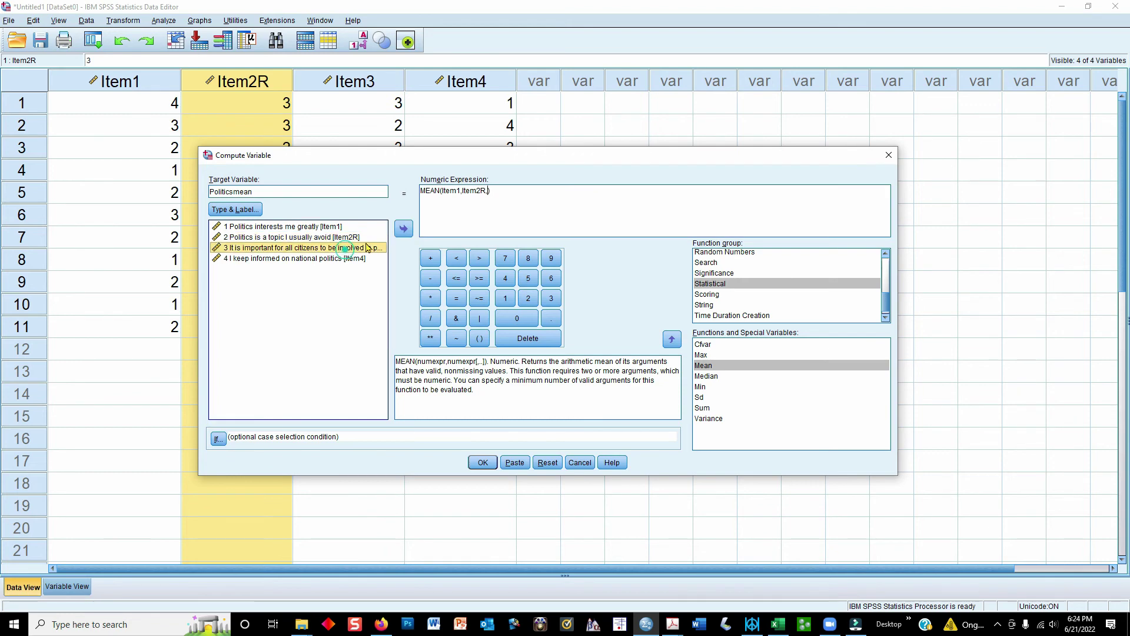
pyautogui.click(404, 230)
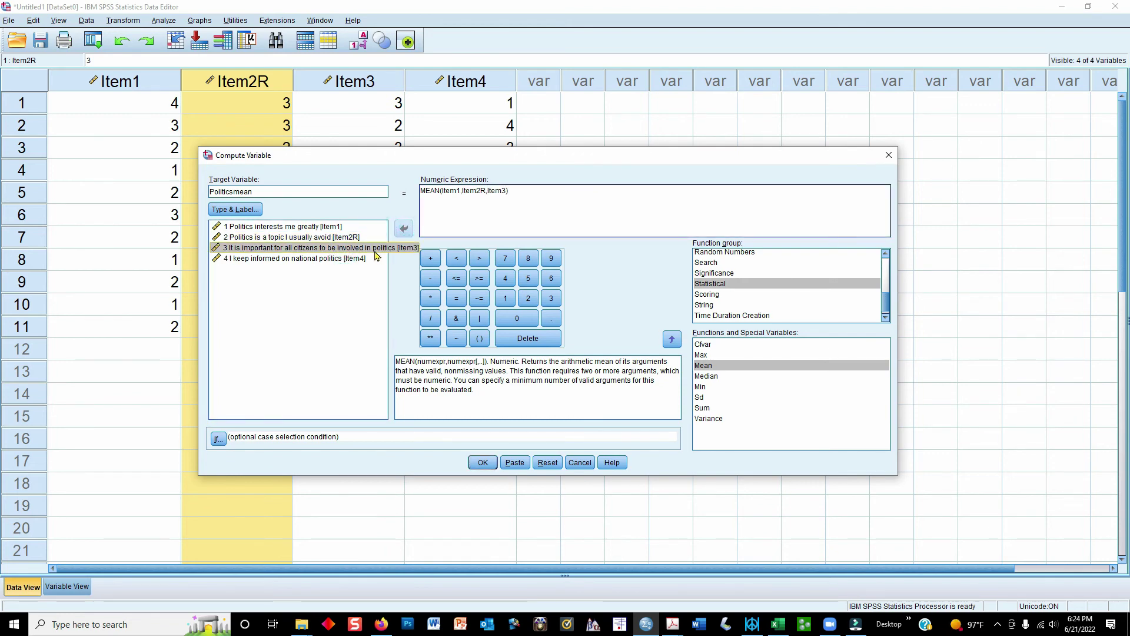
pyautogui.click(333, 259)
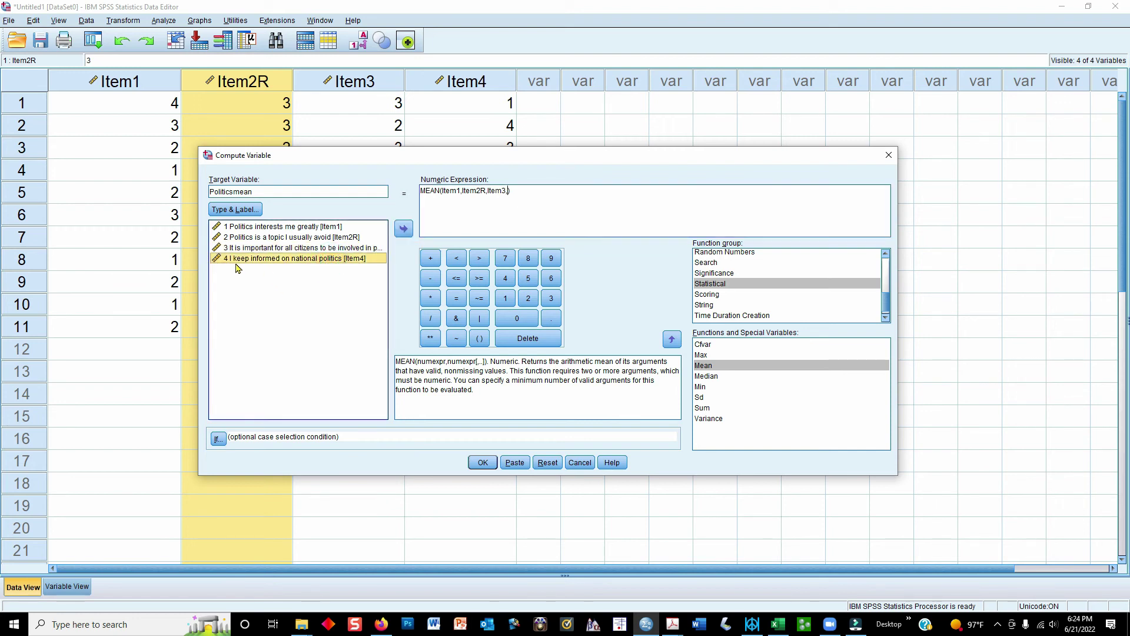
pyautogui.click(403, 230)
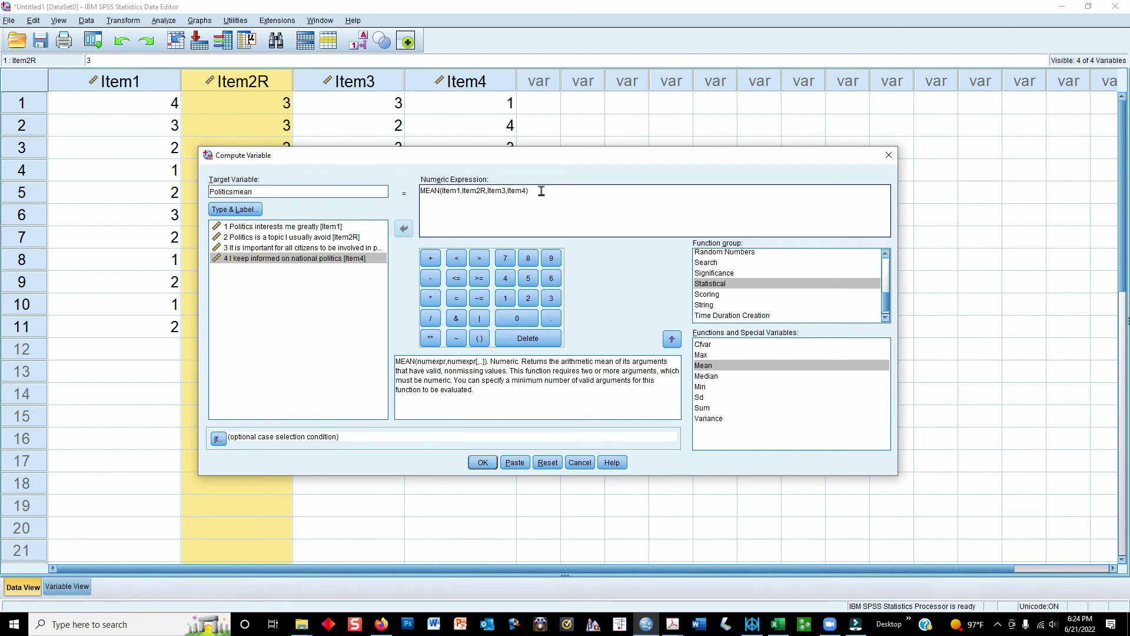
pyautogui.moveTo(531, 190); pyautogui.dragTo(440, 190)
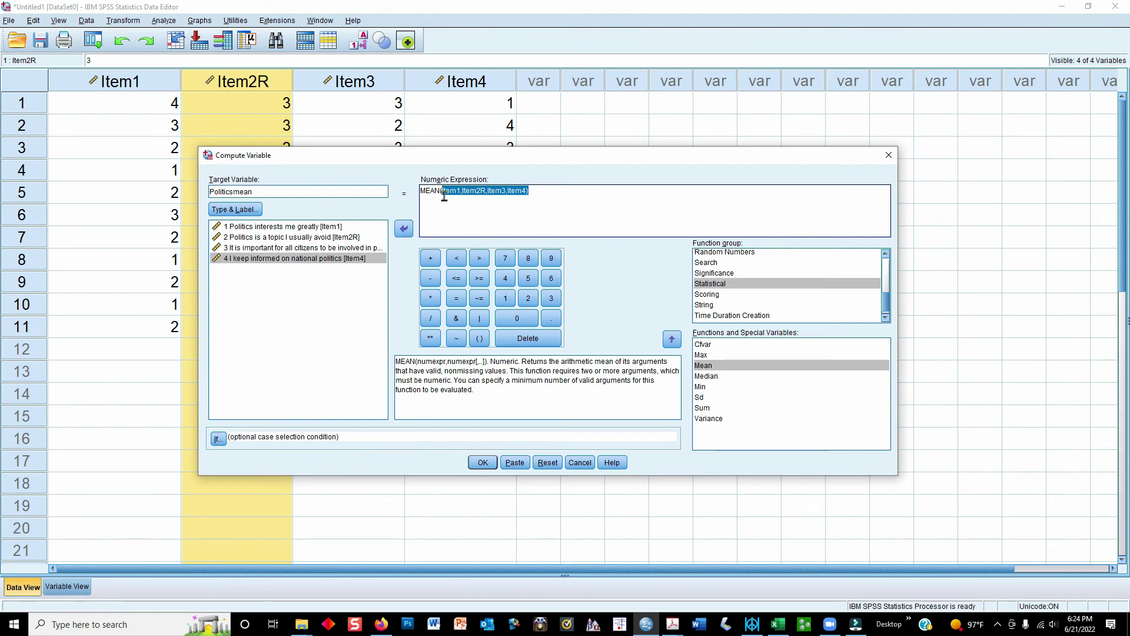
pyautogui.click(484, 212)
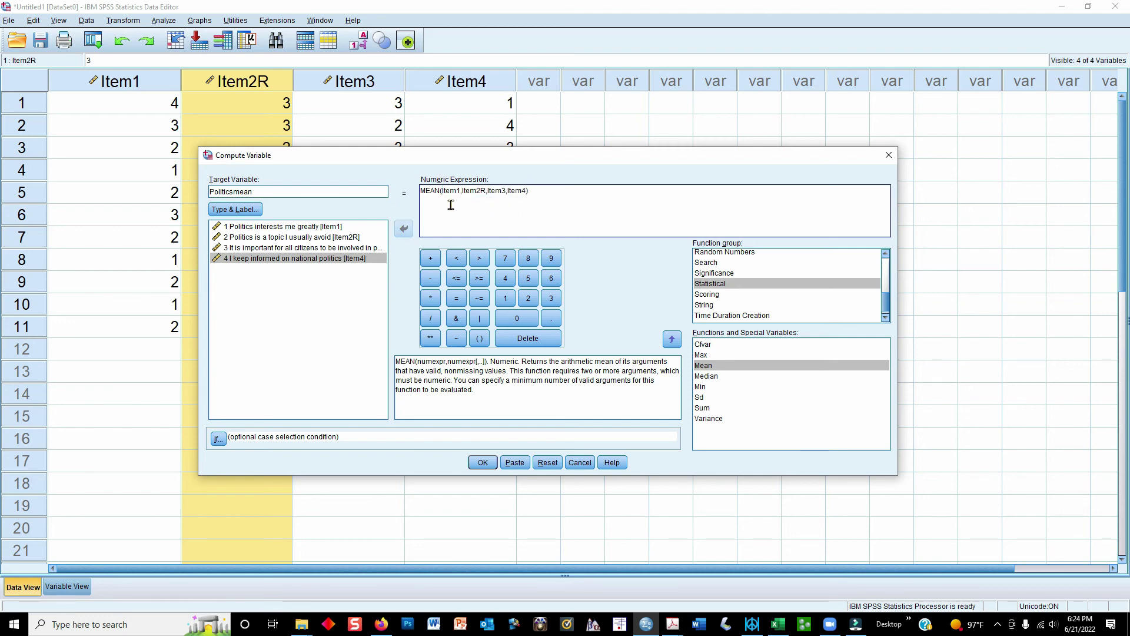
pyautogui.doubleClick(439, 191)
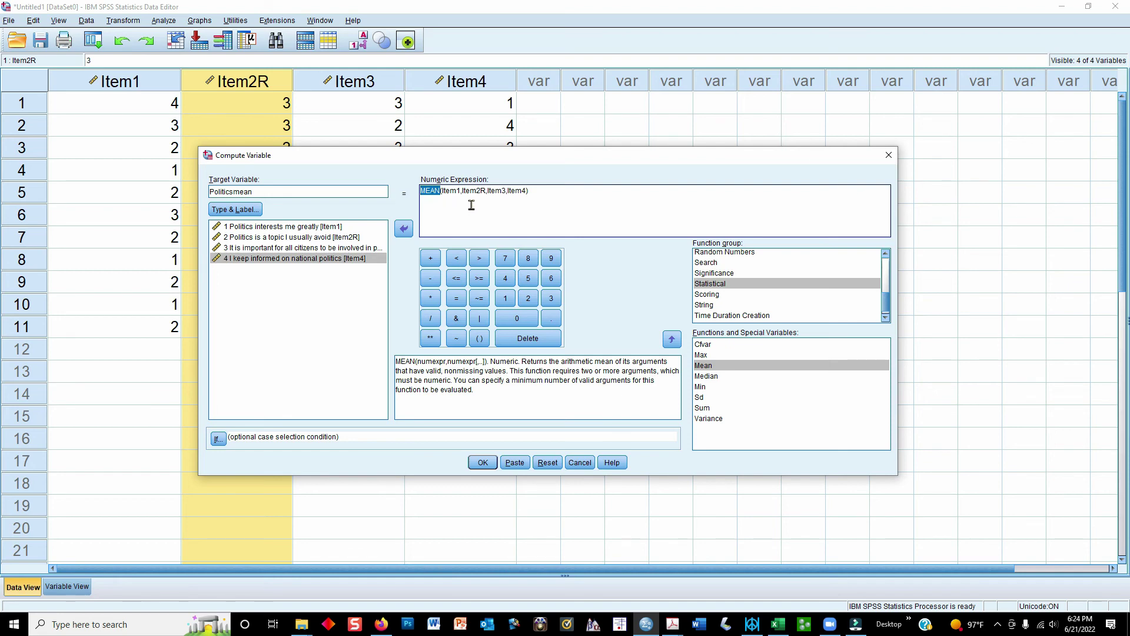
pyautogui.click(483, 464)
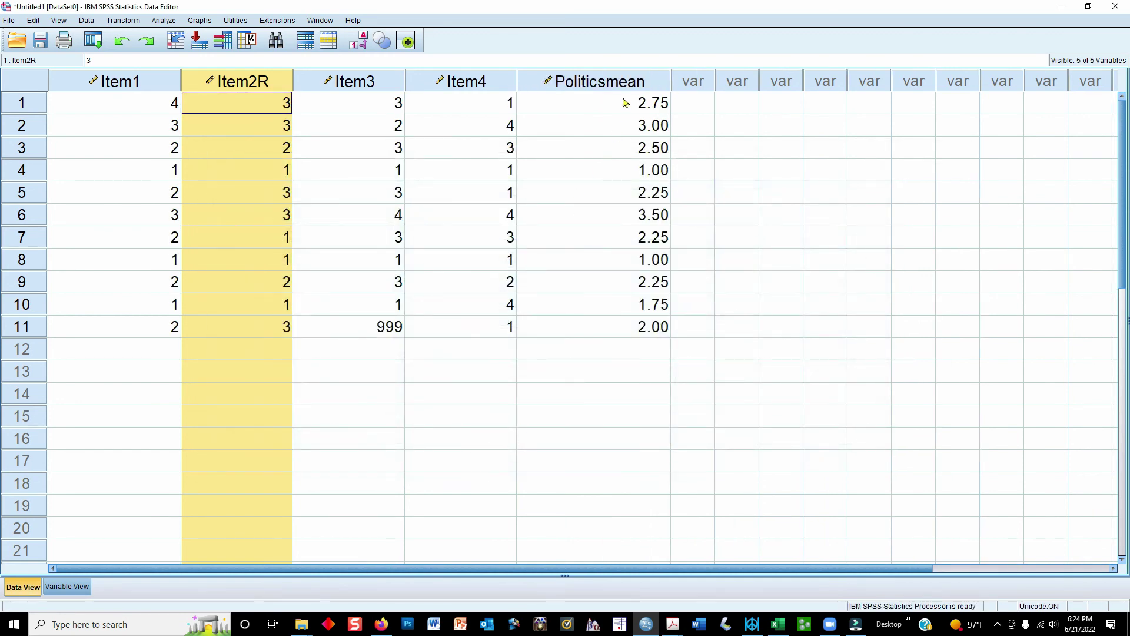
# - Check Politicsmean in row 11, then delete the 999 from Item3 row 11, leaving it blank
pyautogui.click(616, 83)
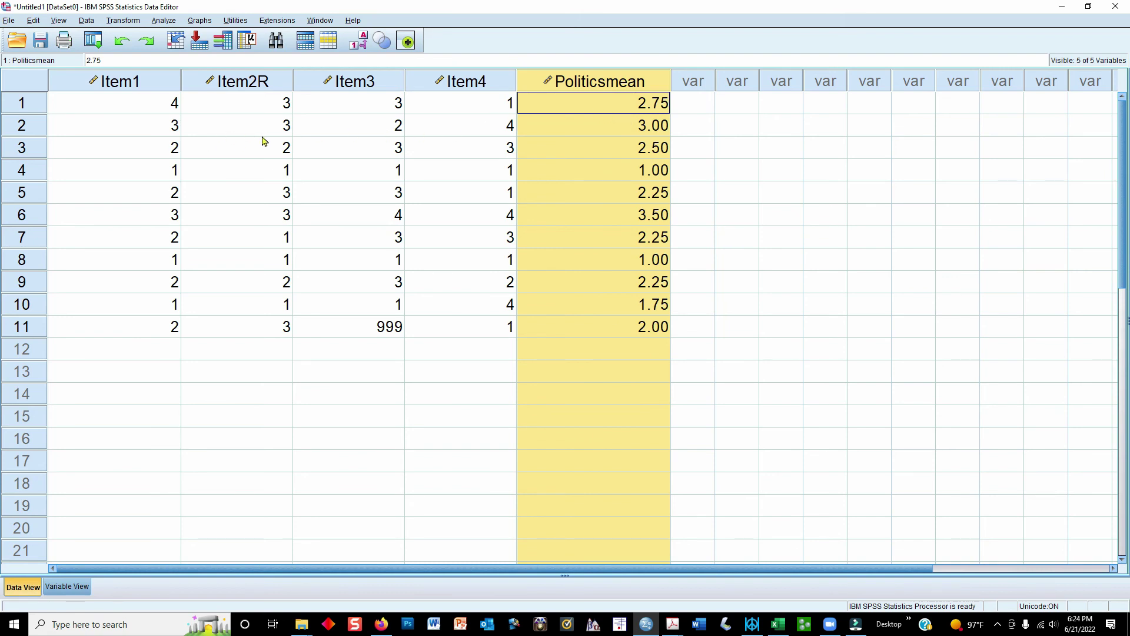
pyautogui.click(31, 329)
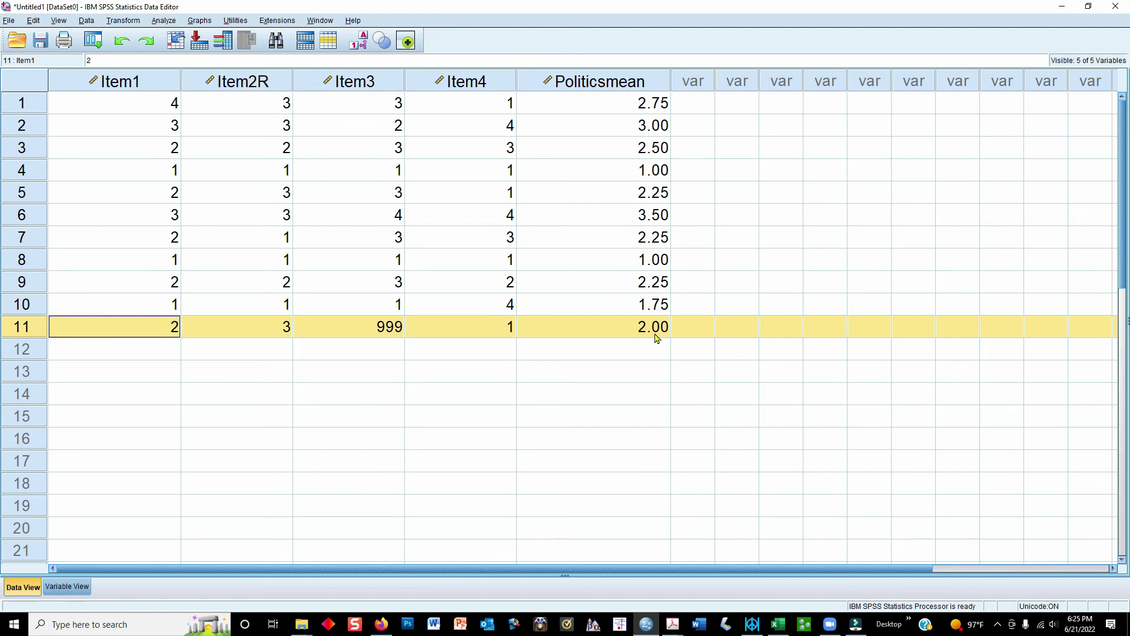
pyautogui.click(620, 349)
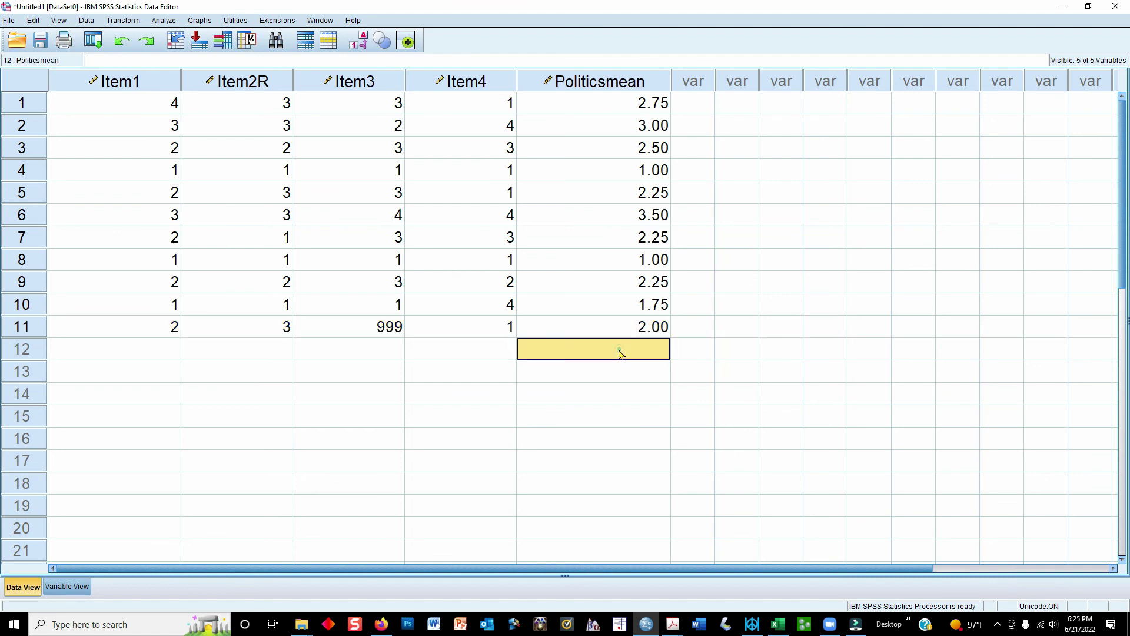
pyautogui.click(379, 332)
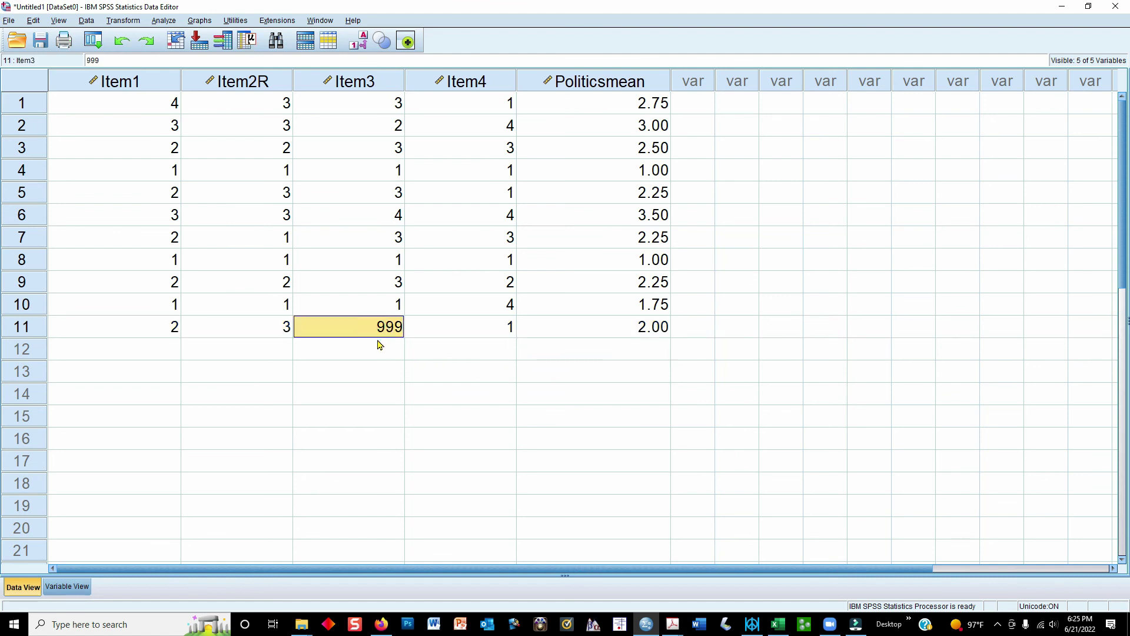
pyautogui.press('Delete')
pyautogui.click(377, 350)
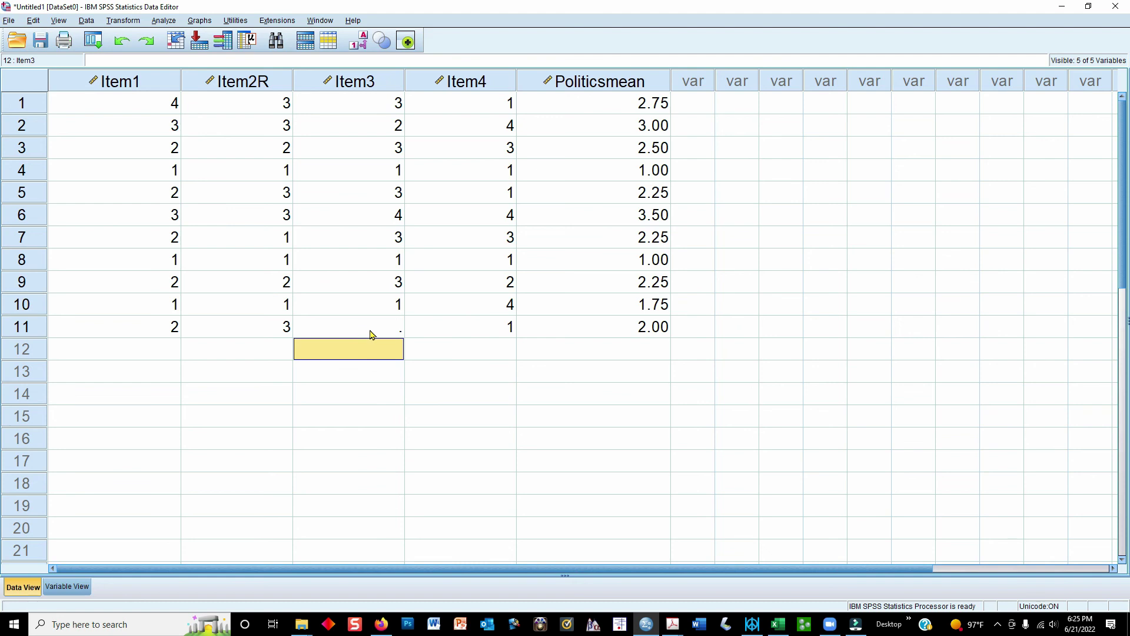
# - Reopen Compute Variable, change the target to Politicsmean2, and compute it
pyautogui.click(165, 21)
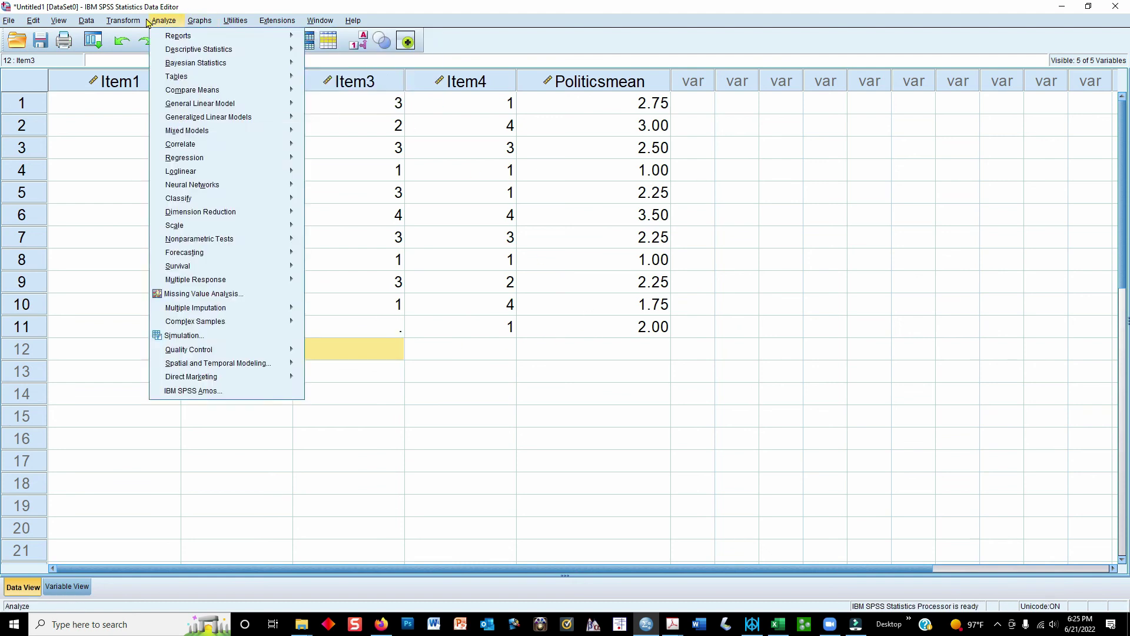
pyautogui.click(147, 34)
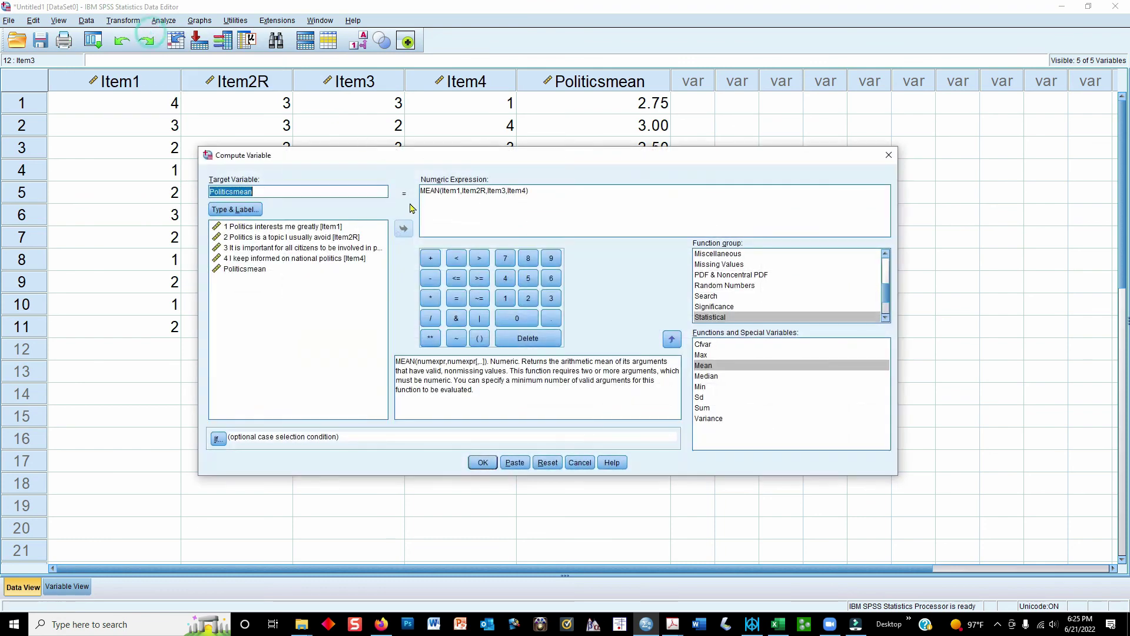
pyautogui.click(318, 192)
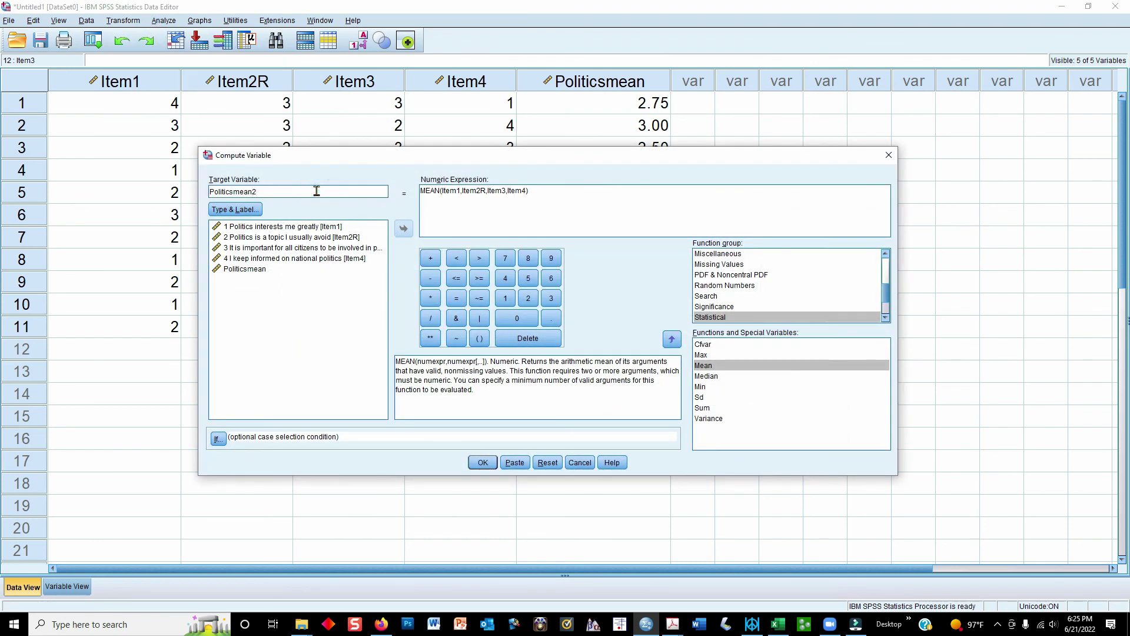
pyautogui.write('2')
pyautogui.click(491, 464)
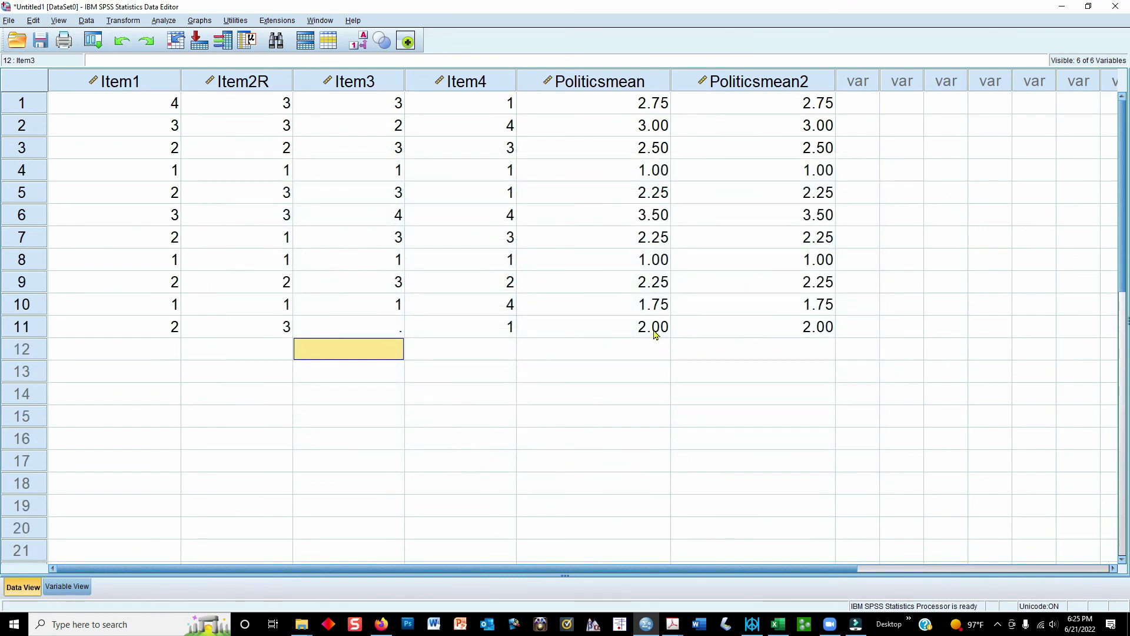
# - Type 999 back into Item3's row 11 cell
pyautogui.click(348, 326)
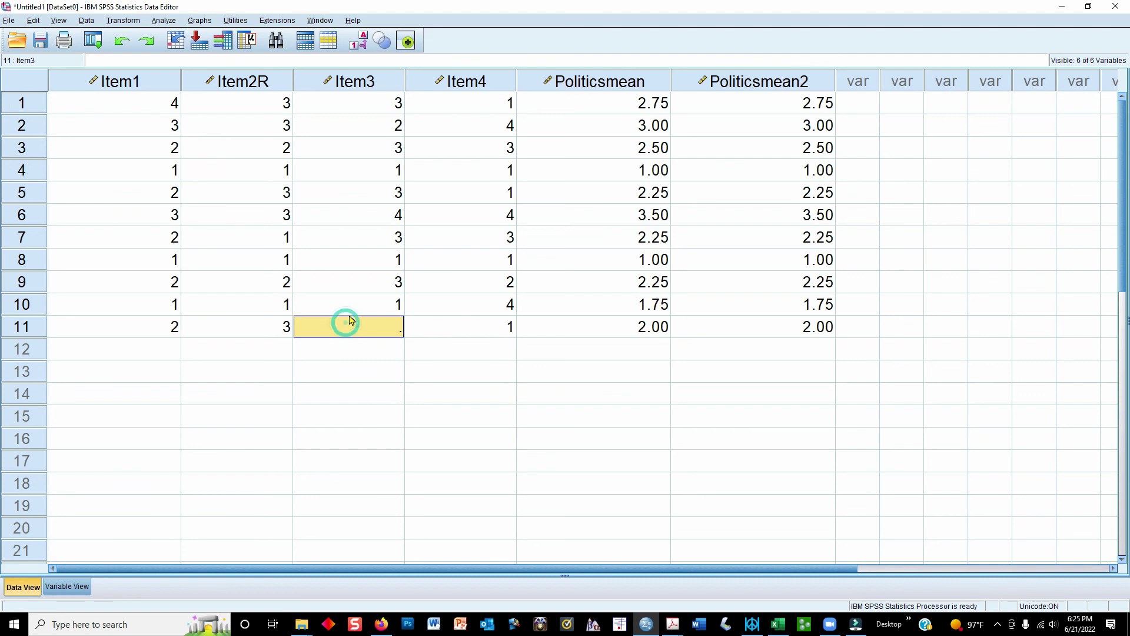
pyautogui.write('999')
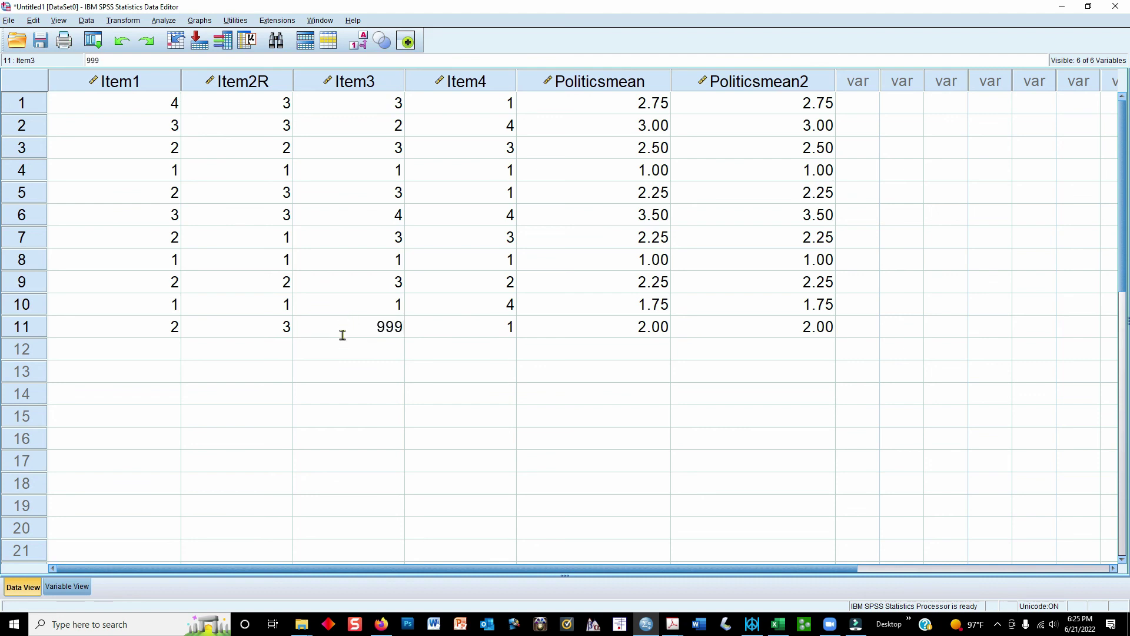
pyautogui.click(348, 351)
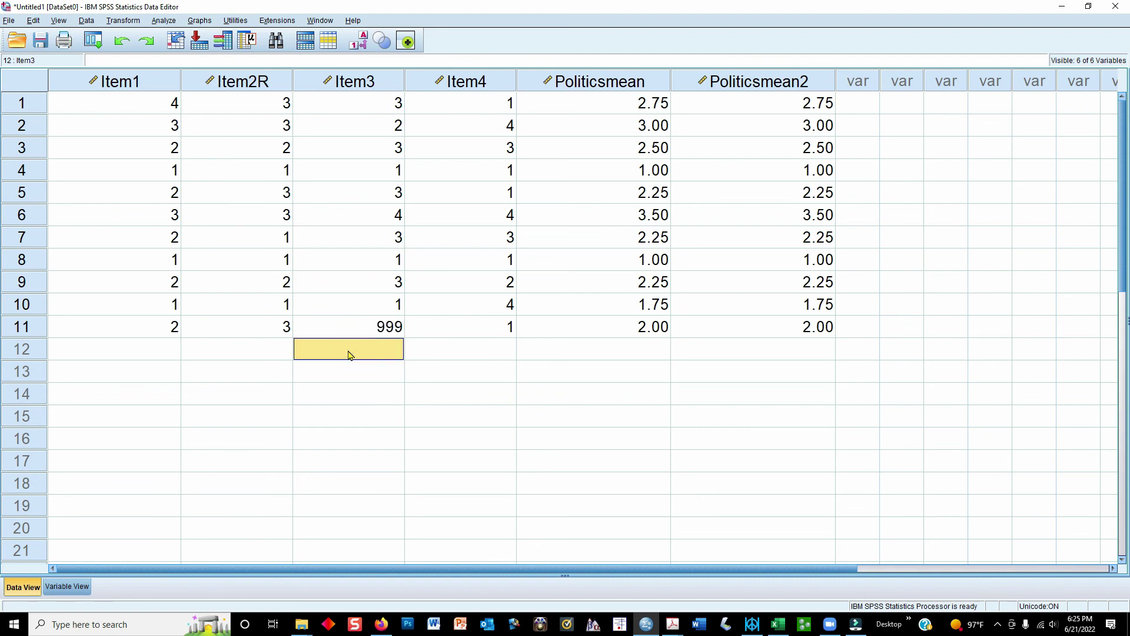